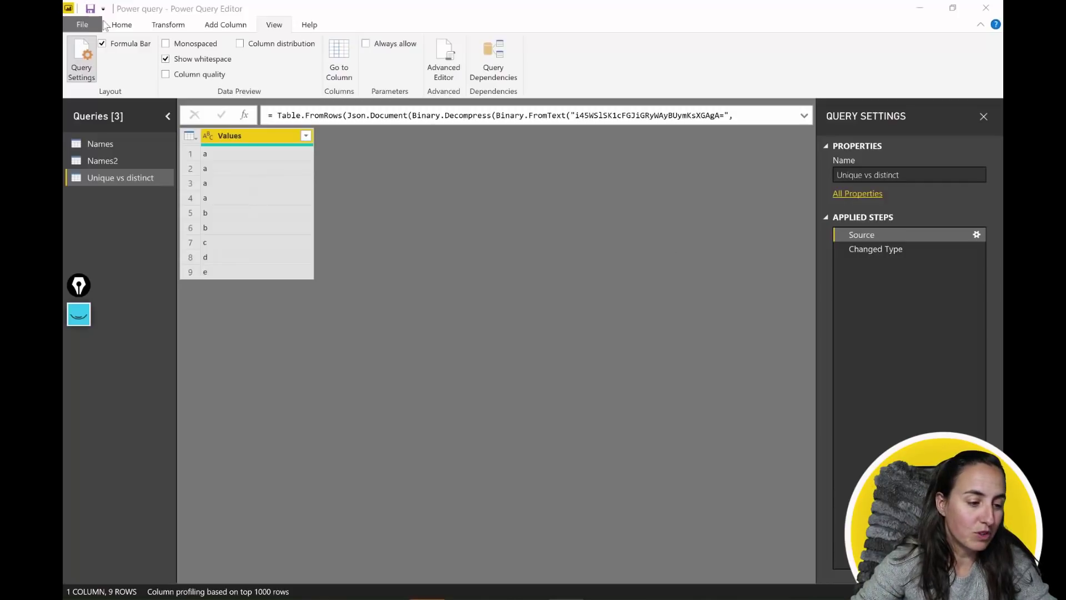
# Step: Look through the Options dialog's preview features settings and close it without changes
pyautogui.click(82, 25)
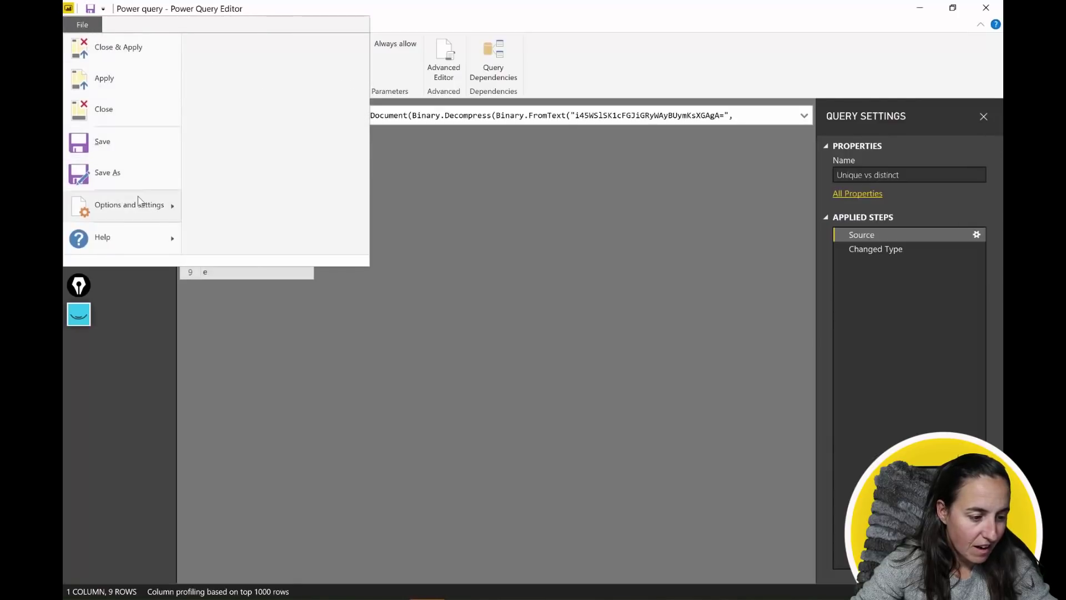
pyautogui.moveTo(161, 206)
pyautogui.click(240, 61)
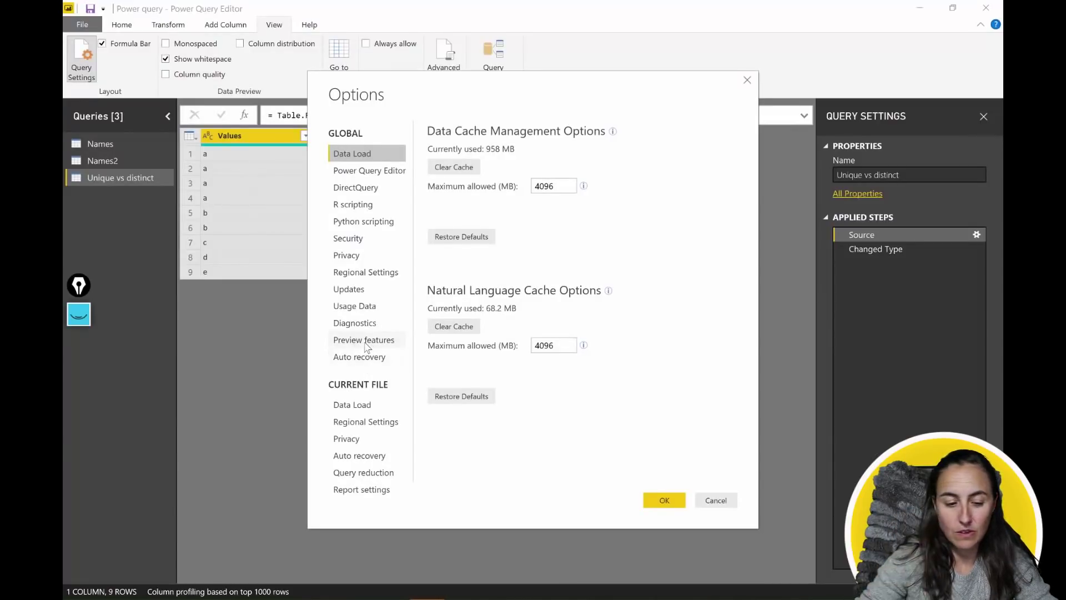
pyautogui.click(365, 341)
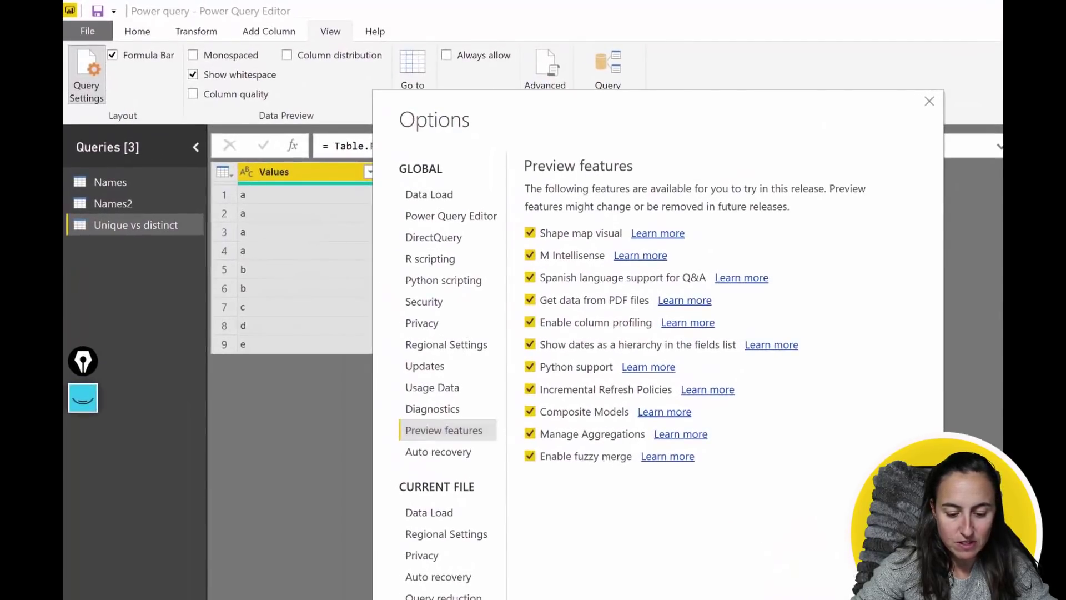
pyautogui.press('Return')
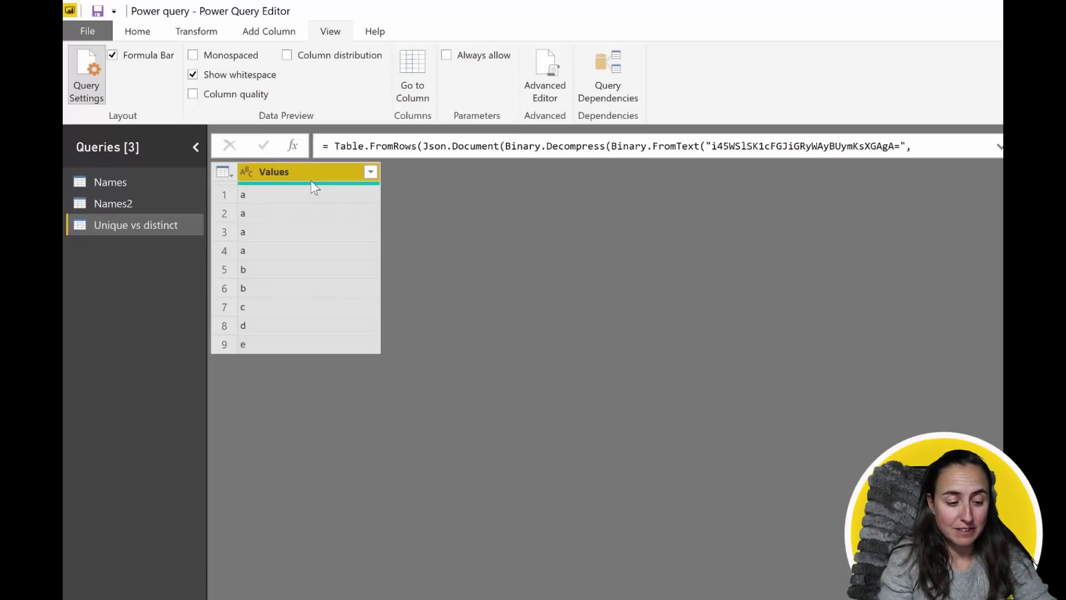
# Step: Open the Names query and show column quality, with Names 2 at 86% valid, 13% empty
pyautogui.click(115, 184)
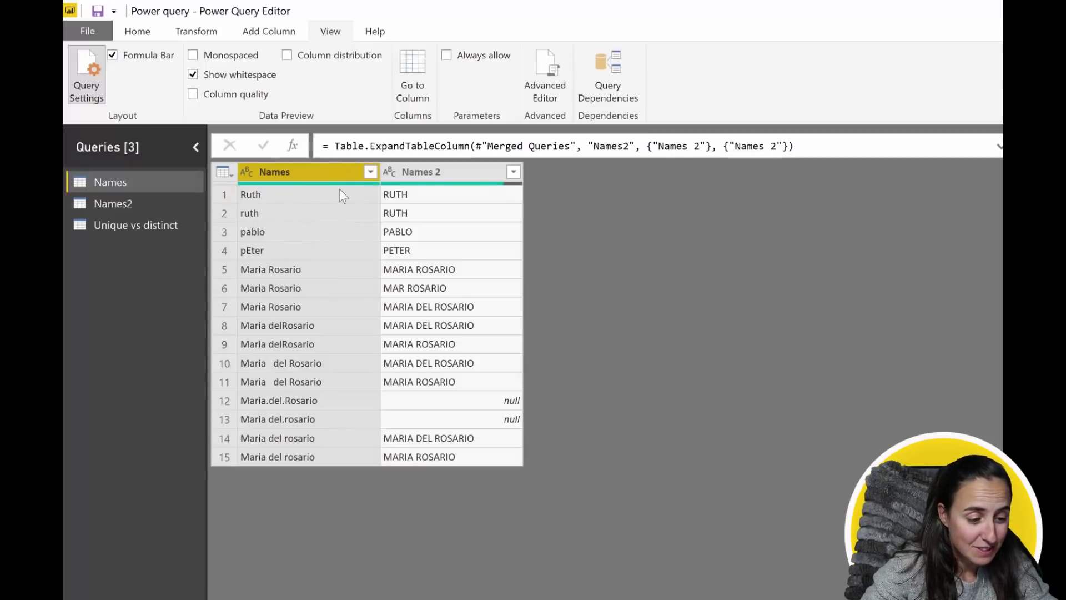
pyautogui.moveTo(504, 186)
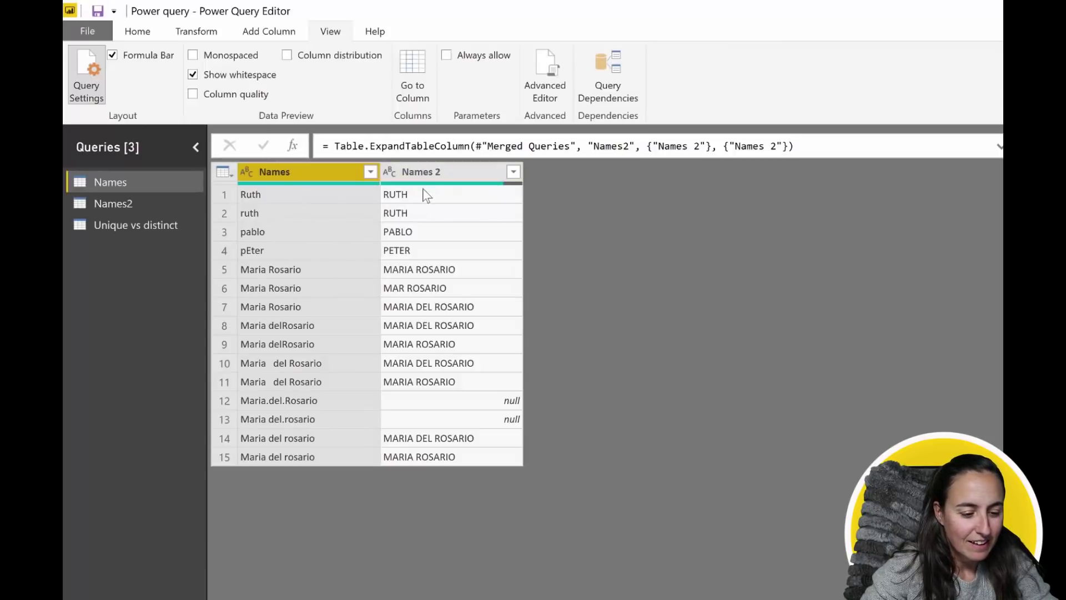
pyautogui.moveTo(428, 184)
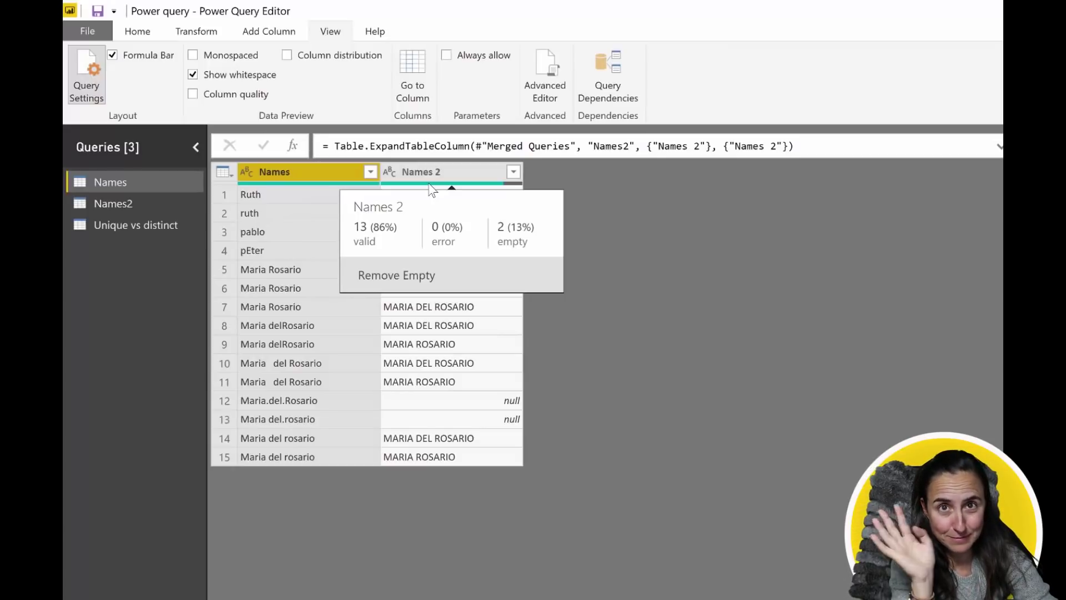
pyautogui.click(234, 95)
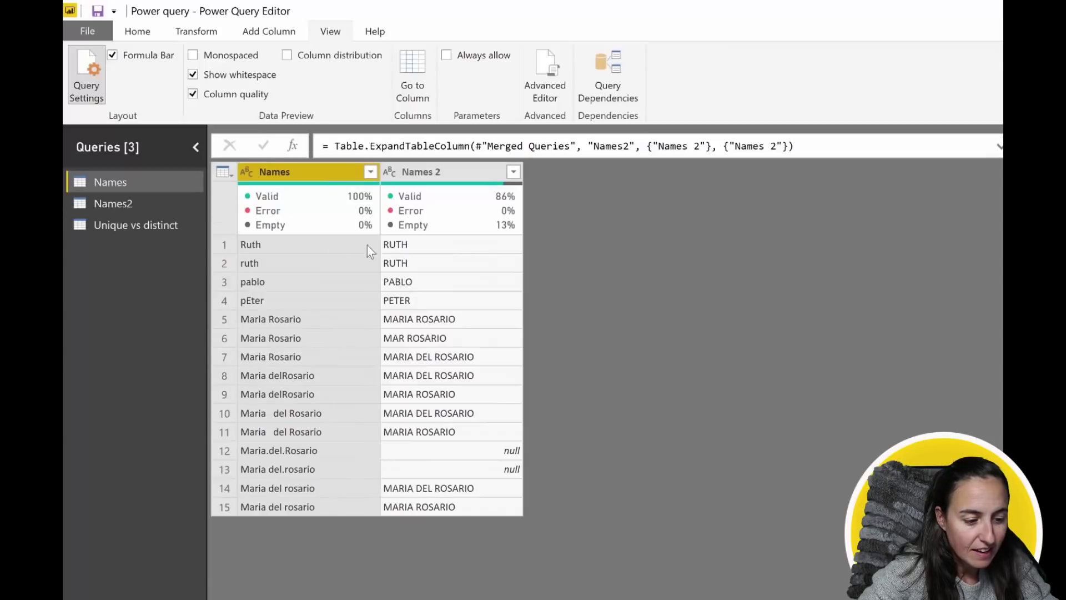
# Step: Add column distribution: Names shows 10 distinct, 6 unique; Names 2 shows 7 distinct, 3 unique
pyautogui.moveTo(443, 215)
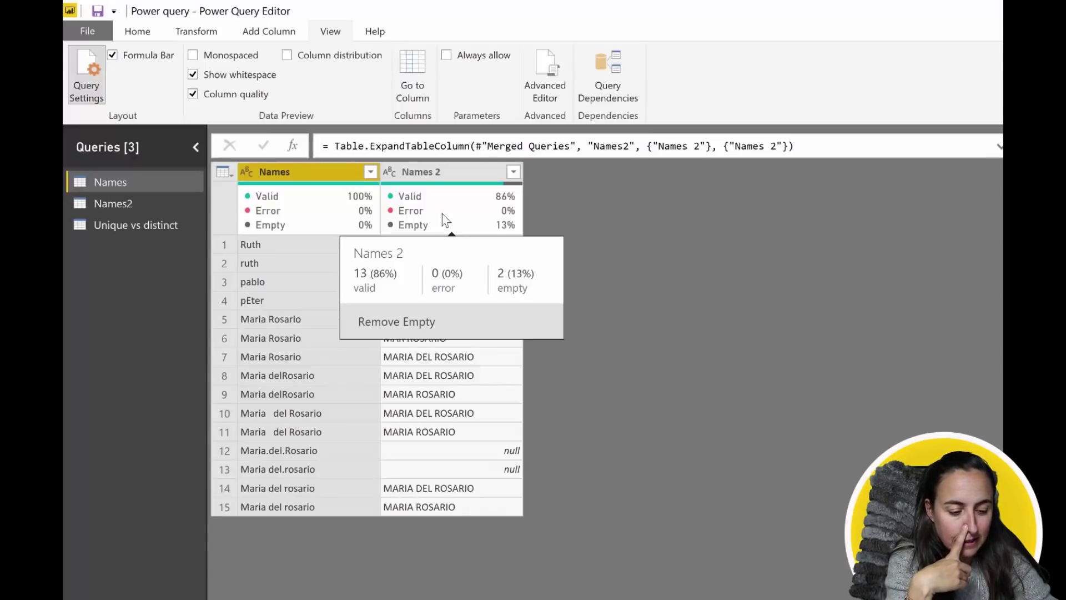
pyautogui.click(330, 60)
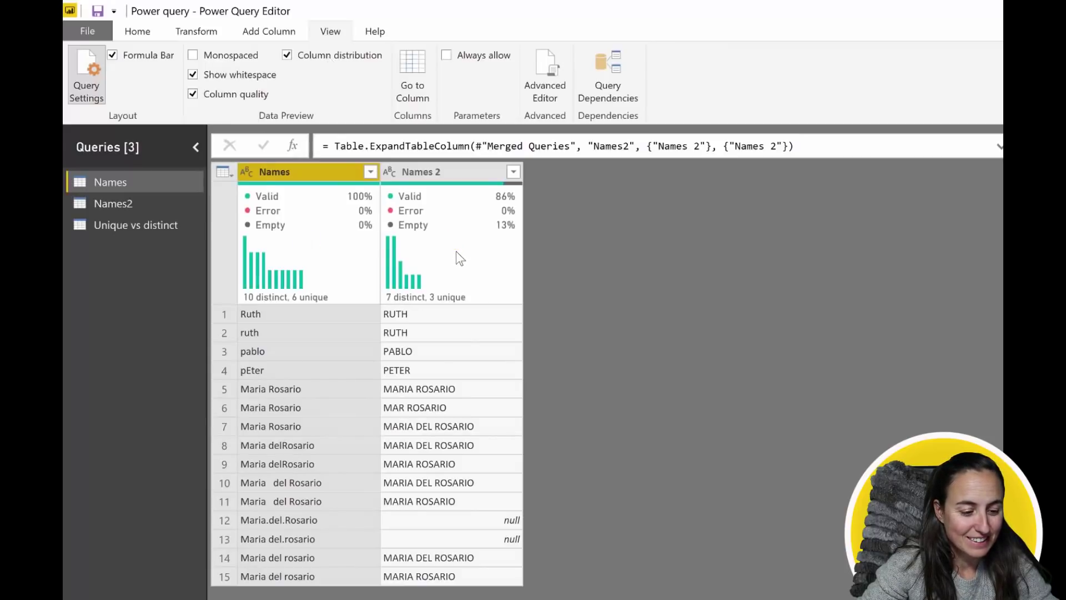
pyautogui.moveTo(447, 250)
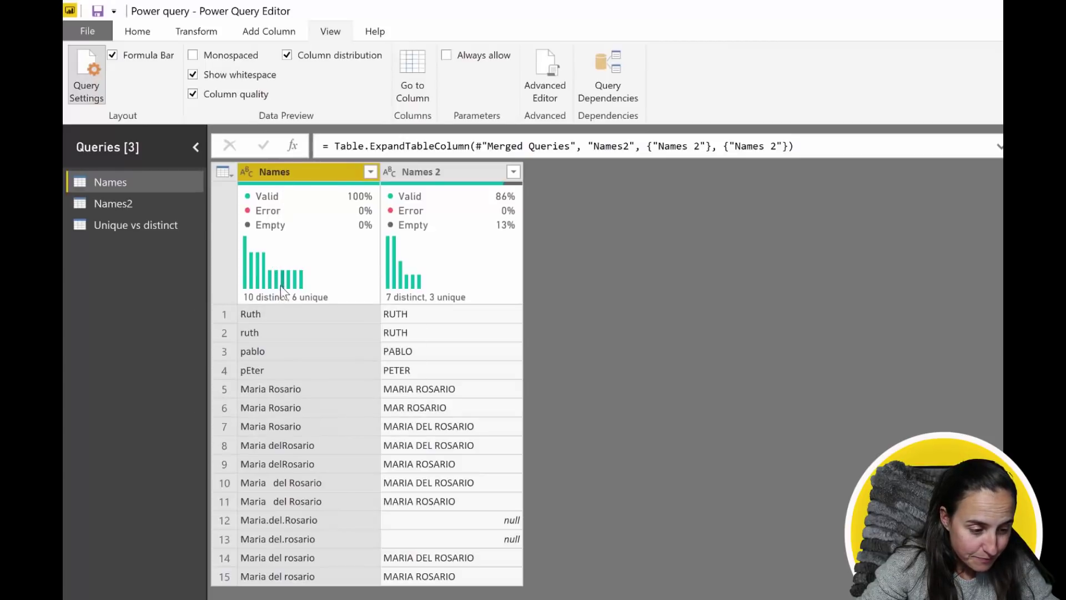
pyautogui.moveTo(268, 301)
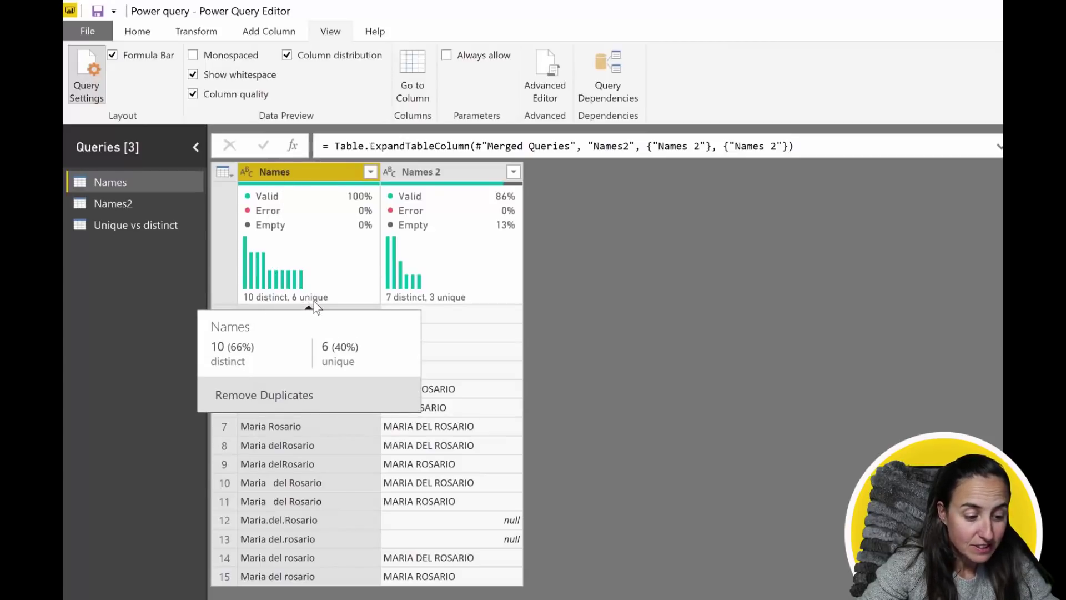
pyautogui.moveTo(404, 304)
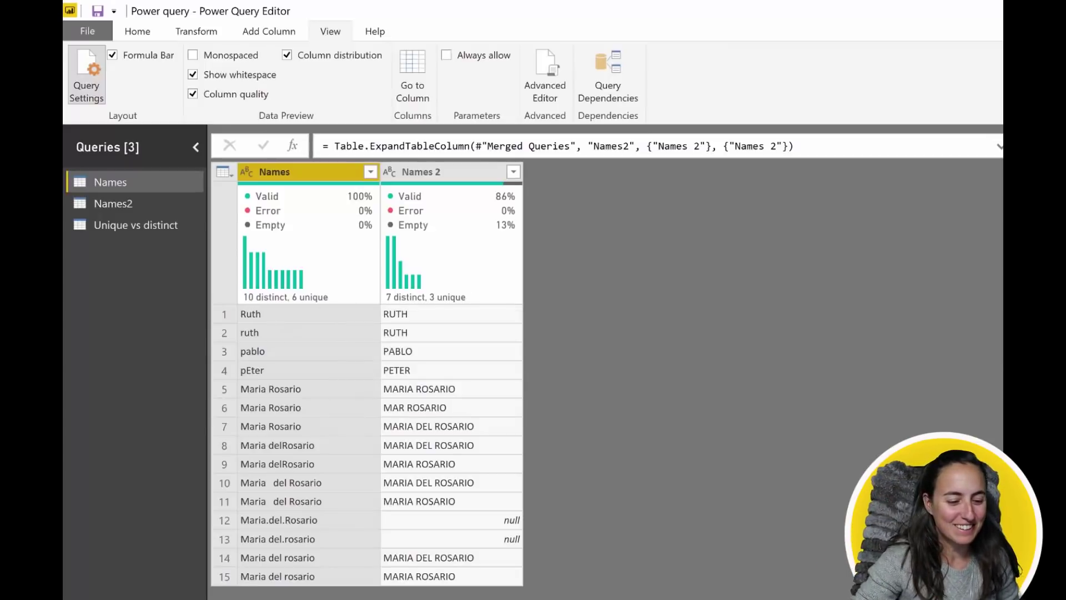
# Step: Switch to the Unique vs distinct query and circle row 9 with the screen pen
pyautogui.click(146, 225)
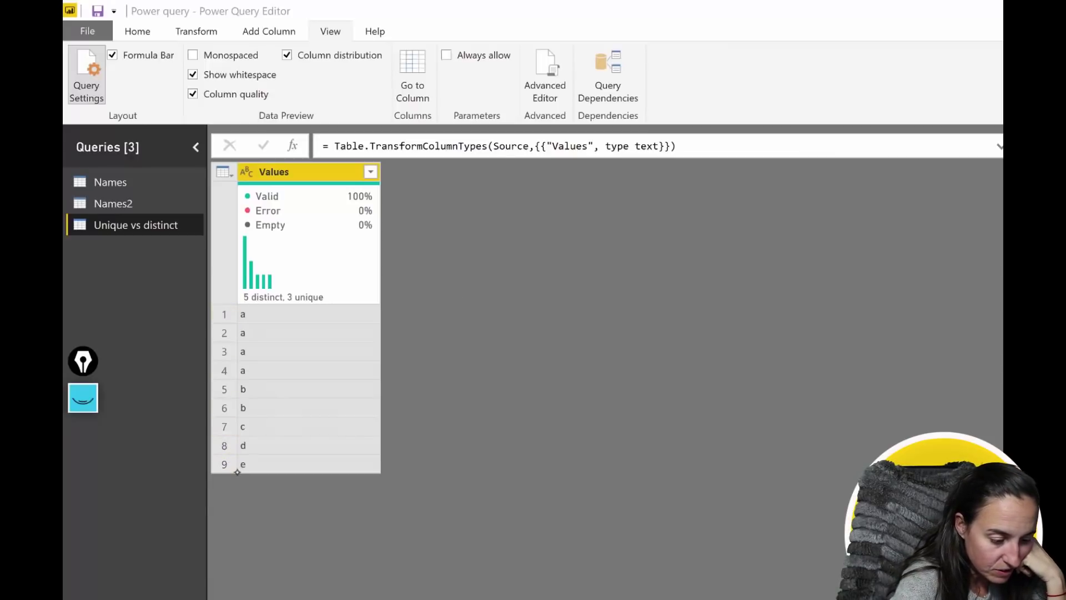
pyautogui.hotkey('ctrl', 'shift', 'p')
pyautogui.moveTo(233, 473); pyautogui.dragTo(220, 465)
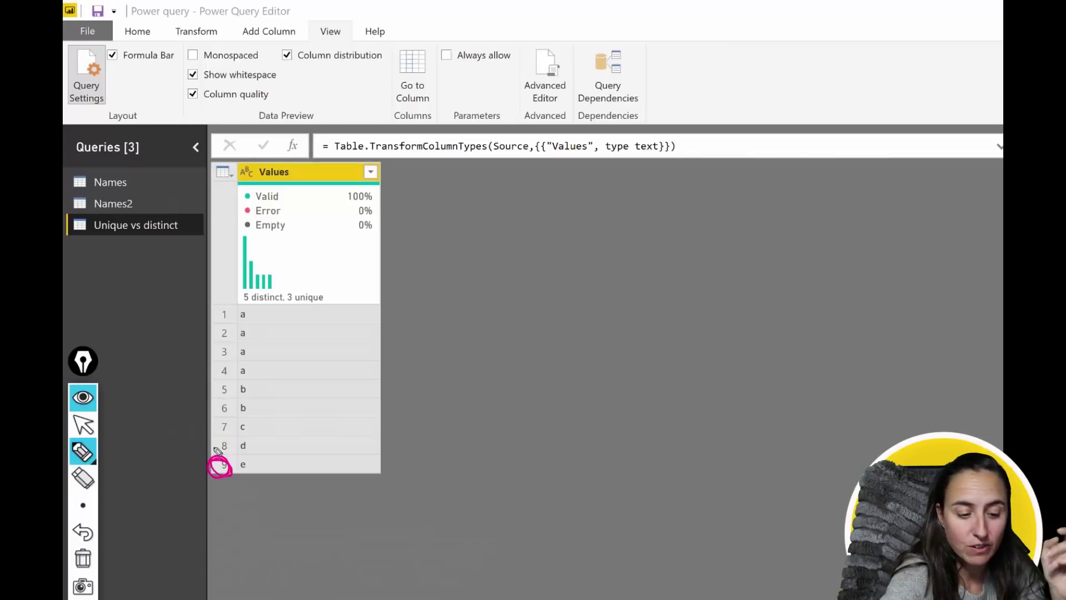
pyautogui.moveTo(632, 212)
pyautogui.mouseDown()
pyautogui.moveTo(634, 242)
pyautogui.moveTo(659, 233)
pyautogui.mouseUp()
pyautogui.moveTo(663, 240)
pyautogui.mouseDown()
pyautogui.moveTo(695, 239)
pyautogui.moveTo(702, 252)
pyautogui.moveTo(737, 231)
pyautogui.moveTo(749, 257)
pyautogui.mouseUp()
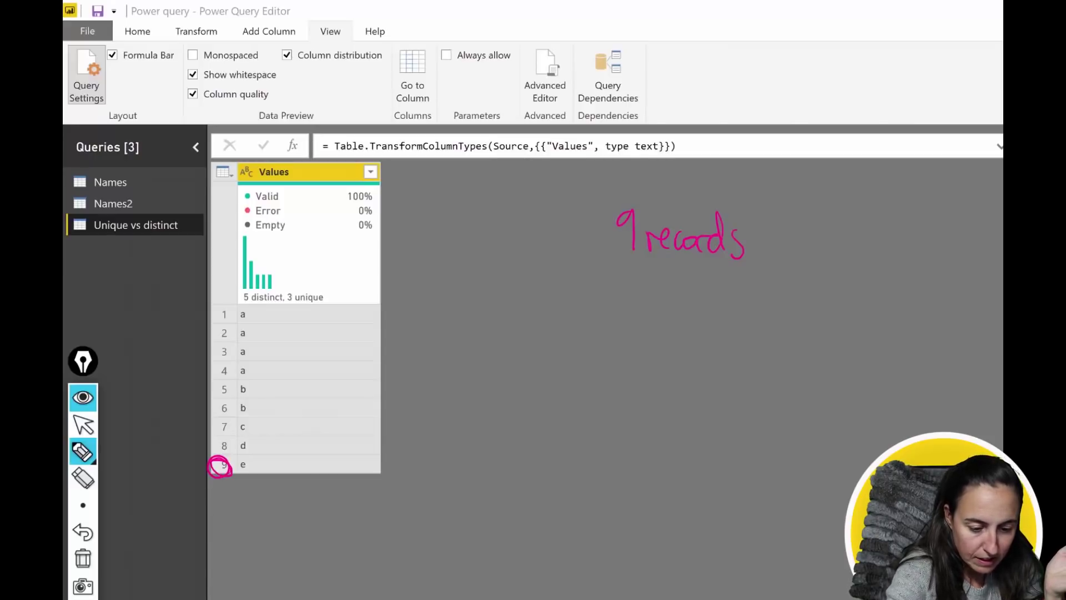
pyautogui.moveTo(643, 294)
pyautogui.mouseDown()
pyautogui.moveTo(657, 271)
pyautogui.moveTo(684, 287)
pyautogui.moveTo(685, 309)
pyautogui.moveTo(730, 302)
pyautogui.moveTo(753, 284)
pyautogui.moveTo(780, 308)
pyautogui.mouseUp()
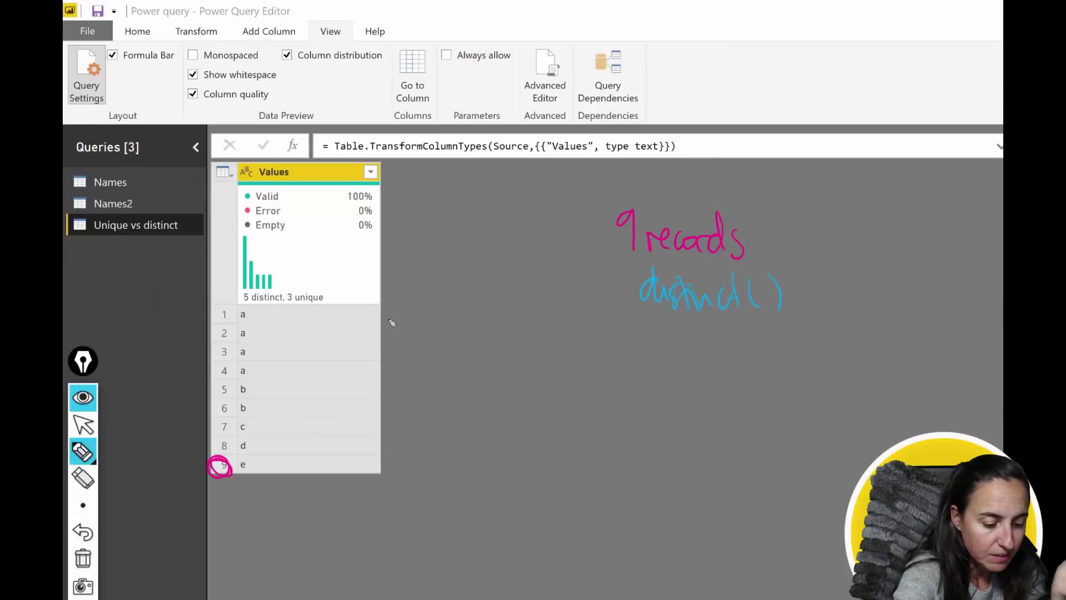
pyautogui.moveTo(383, 305)
pyautogui.mouseDown()
pyautogui.moveTo(394, 372)
pyautogui.moveTo(384, 376)
pyautogui.mouseUp()
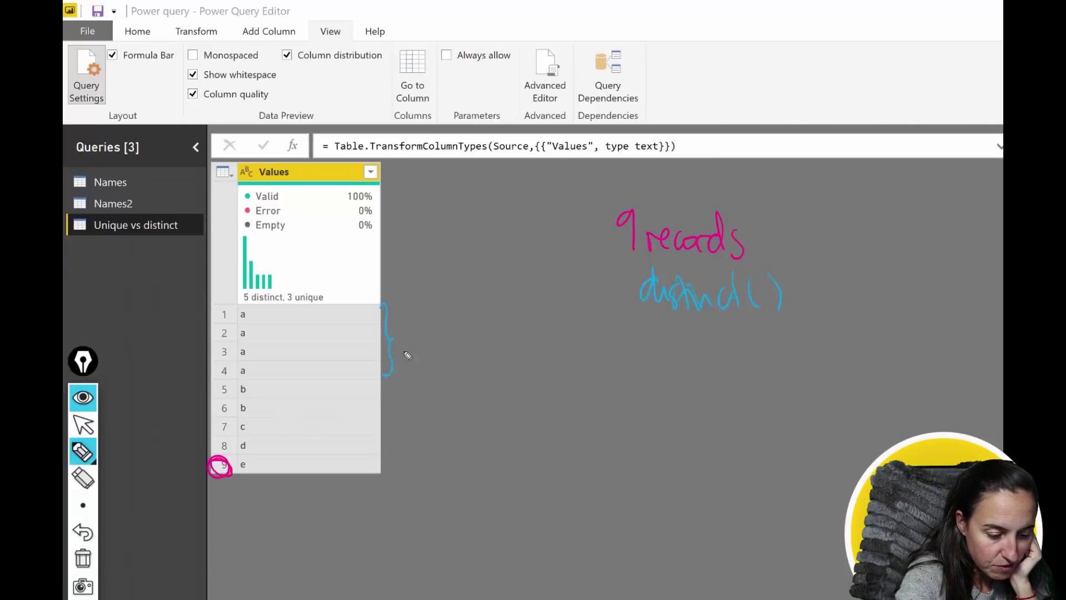
pyautogui.moveTo(411, 331)
pyautogui.mouseDown()
pyautogui.moveTo(414, 358)
pyautogui.moveTo(431, 349)
pyautogui.mouseUp()
pyautogui.moveTo(430, 338)
pyautogui.mouseDown()
pyautogui.moveTo(423, 349)
pyautogui.moveTo(457, 351)
pyautogui.mouseUp()
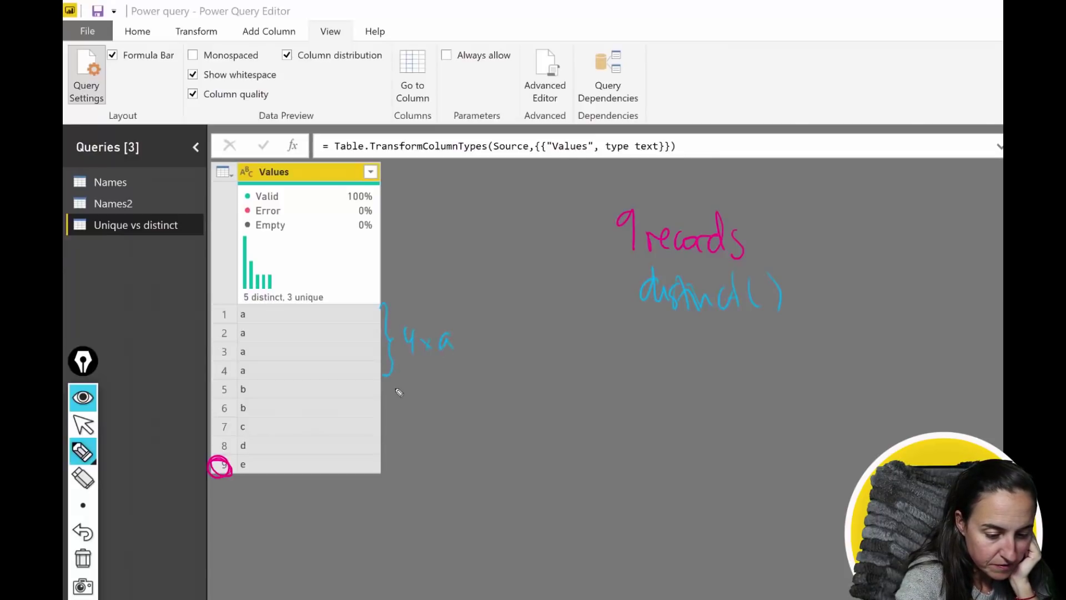
pyautogui.moveTo(387, 378)
pyautogui.mouseDown()
pyautogui.moveTo(396, 391)
pyautogui.moveTo(385, 405)
pyautogui.moveTo(433, 397)
pyautogui.mouseUp()
pyautogui.moveTo(433, 385)
pyautogui.mouseDown()
pyautogui.moveTo(425, 398)
pyautogui.moveTo(447, 399)
pyautogui.moveTo(408, 411)
pyautogui.moveTo(435, 452)
pyautogui.moveTo(408, 467)
pyautogui.moveTo(439, 468)
pyautogui.moveTo(443, 427)
pyautogui.mouseUp()
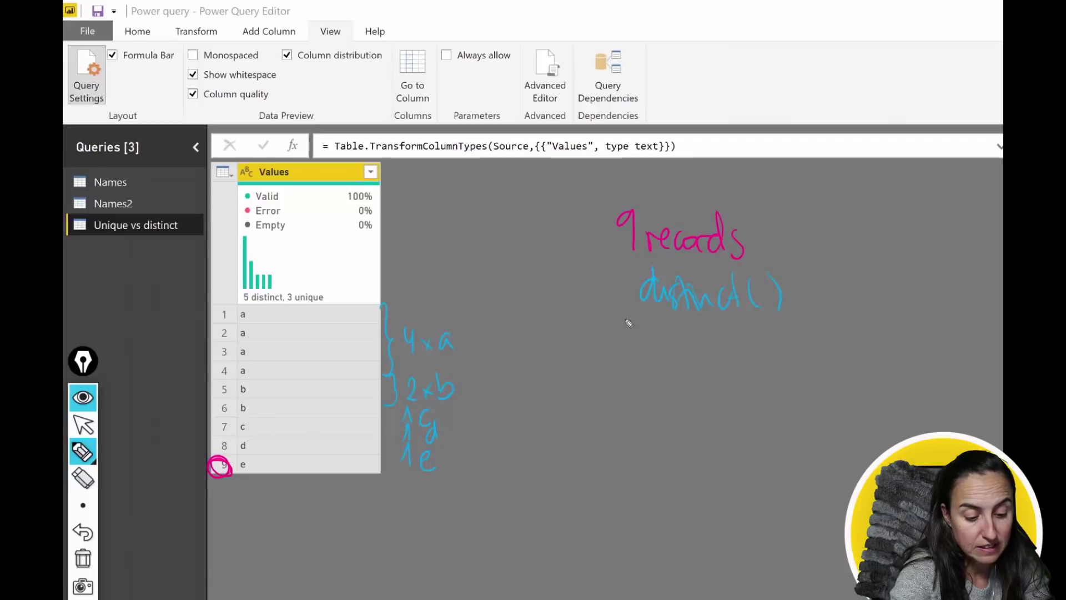
pyautogui.moveTo(592, 280)
pyautogui.mouseDown()
pyautogui.moveTo(610, 292)
pyautogui.moveTo(590, 304)
pyautogui.mouseUp()
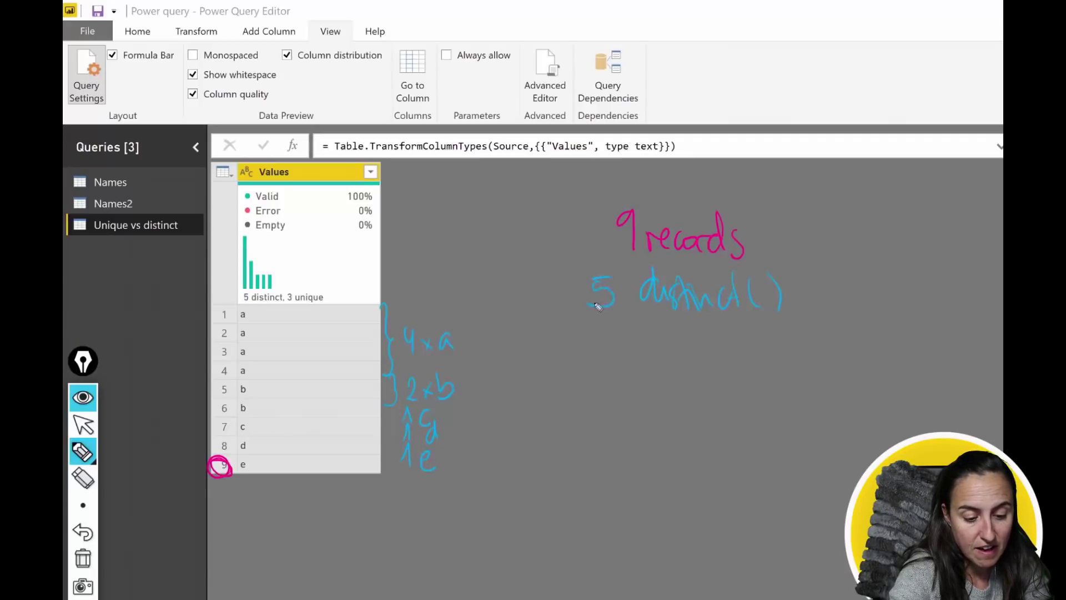
pyautogui.moveTo(803, 286)
pyautogui.mouseDown()
pyautogui.moveTo(835, 288)
pyautogui.moveTo(837, 269)
pyautogui.moveTo(887, 300)
pyautogui.mouseUp()
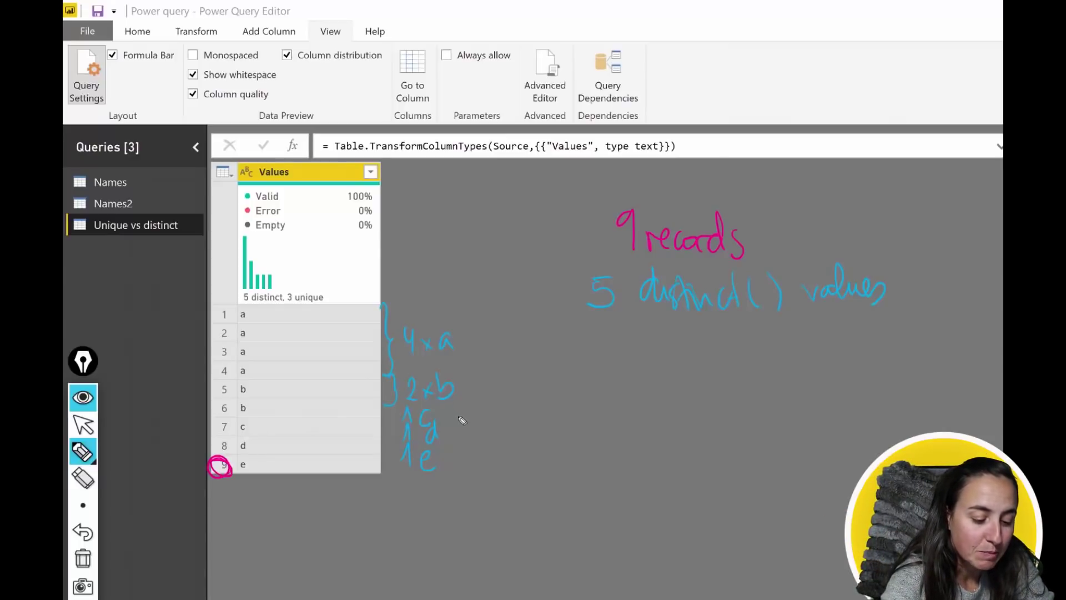
pyautogui.moveTo(450, 407)
pyautogui.mouseDown()
pyautogui.moveTo(461, 457)
pyautogui.moveTo(450, 479)
pyautogui.mouseUp()
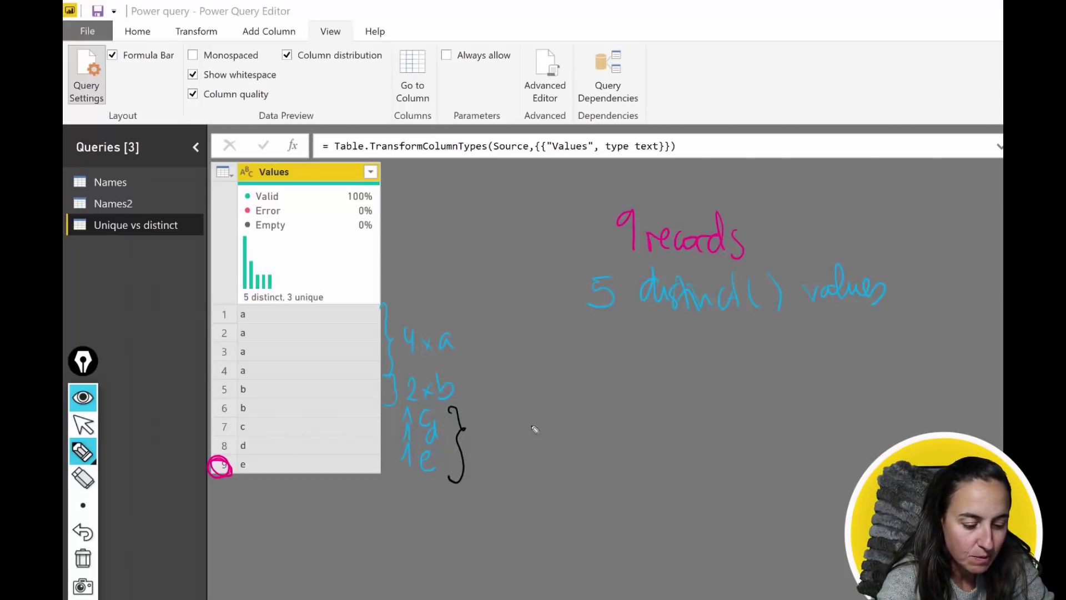
pyautogui.moveTo(603, 328)
pyautogui.mouseDown()
pyautogui.moveTo(595, 362)
pyautogui.moveTo(663, 356)
pyautogui.moveTo(694, 340)
pyautogui.moveTo(728, 355)
pyautogui.moveTo(751, 332)
pyautogui.mouseUp()
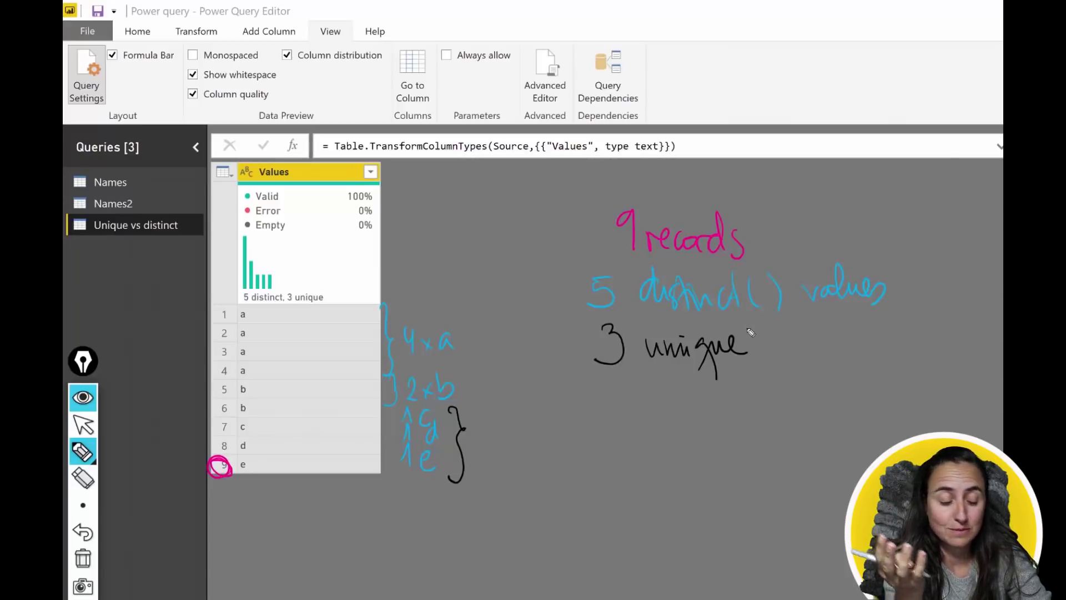
pyautogui.click(82, 558)
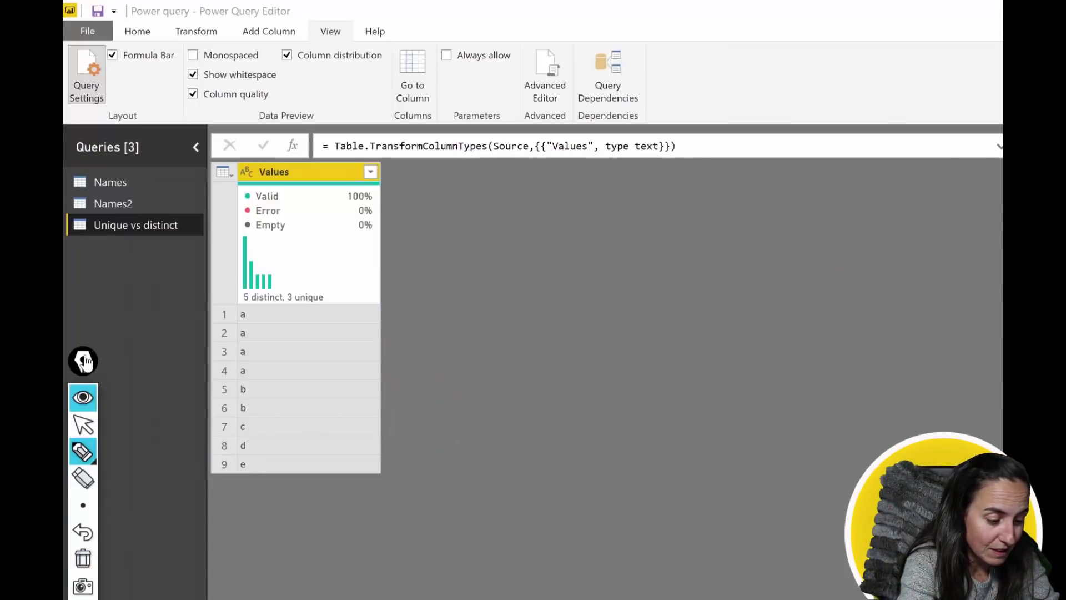
pyautogui.click(82, 398)
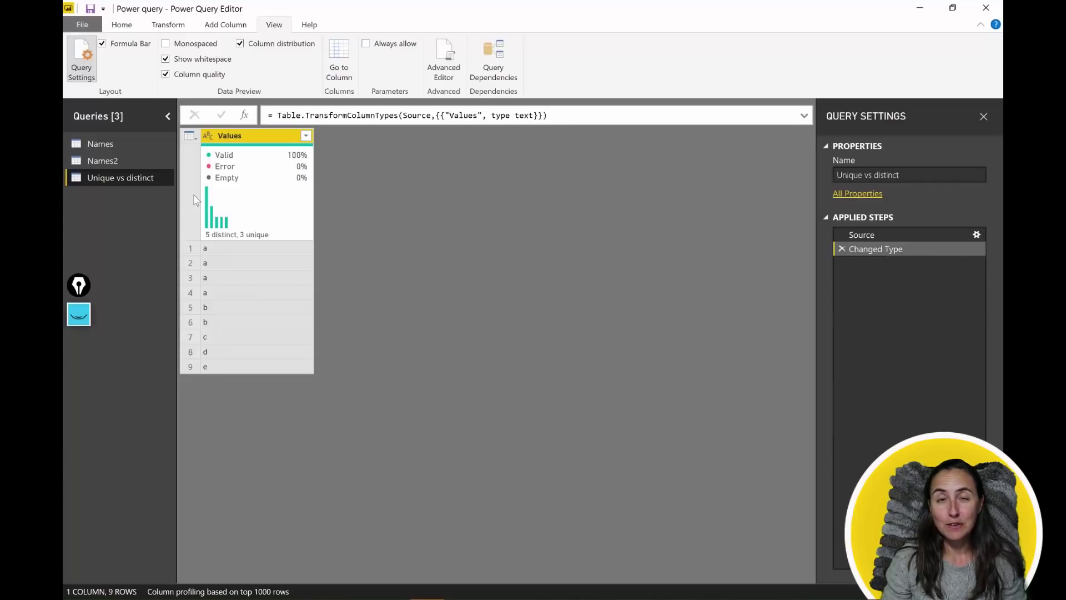
pyautogui.click(278, 44)
# Step: Hide the column profiles and browse Names, Unique vs distinct and Names2, ending on Names
pyautogui.click(214, 76)
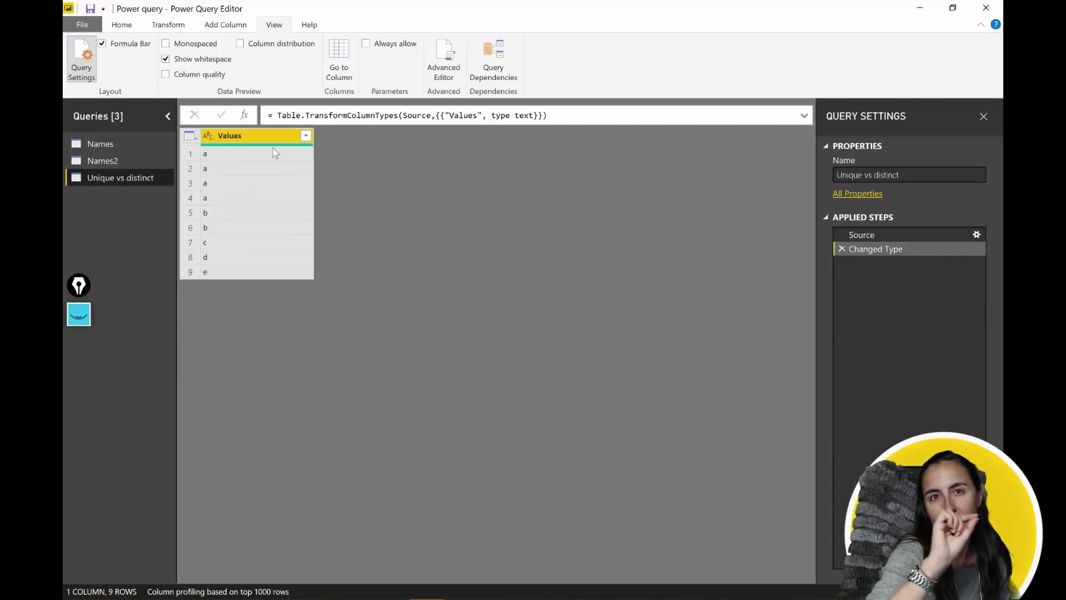
pyautogui.click(103, 145)
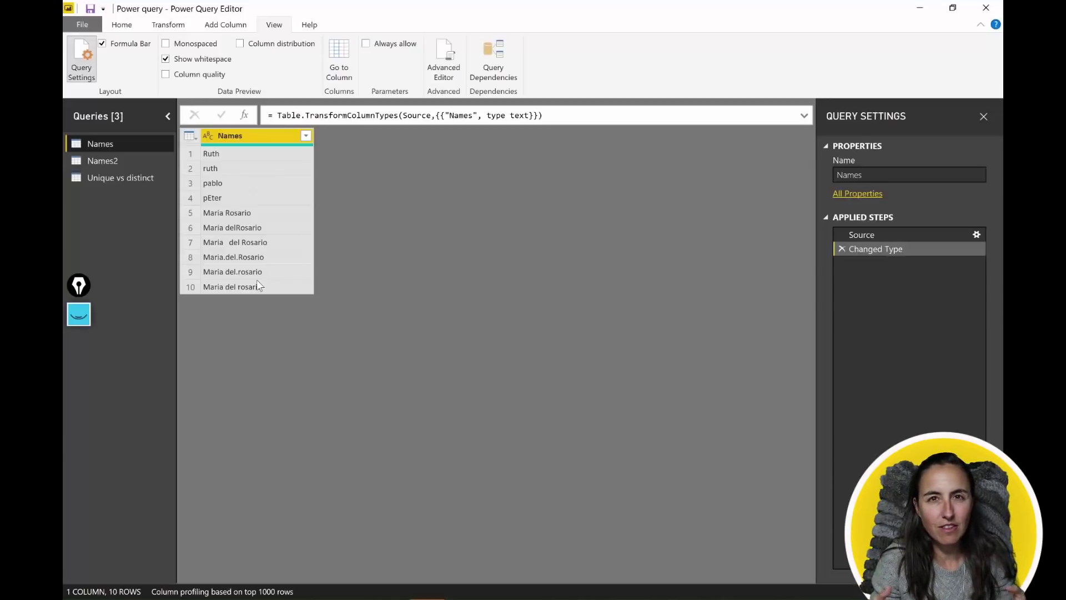
pyautogui.click(122, 175)
pyautogui.click(127, 158)
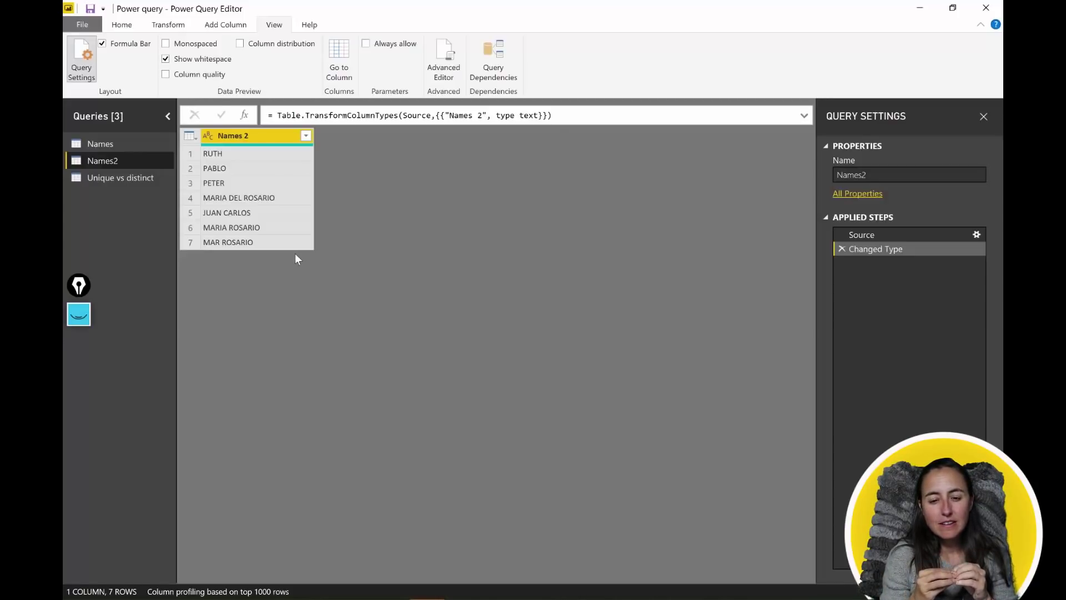
pyautogui.click(101, 144)
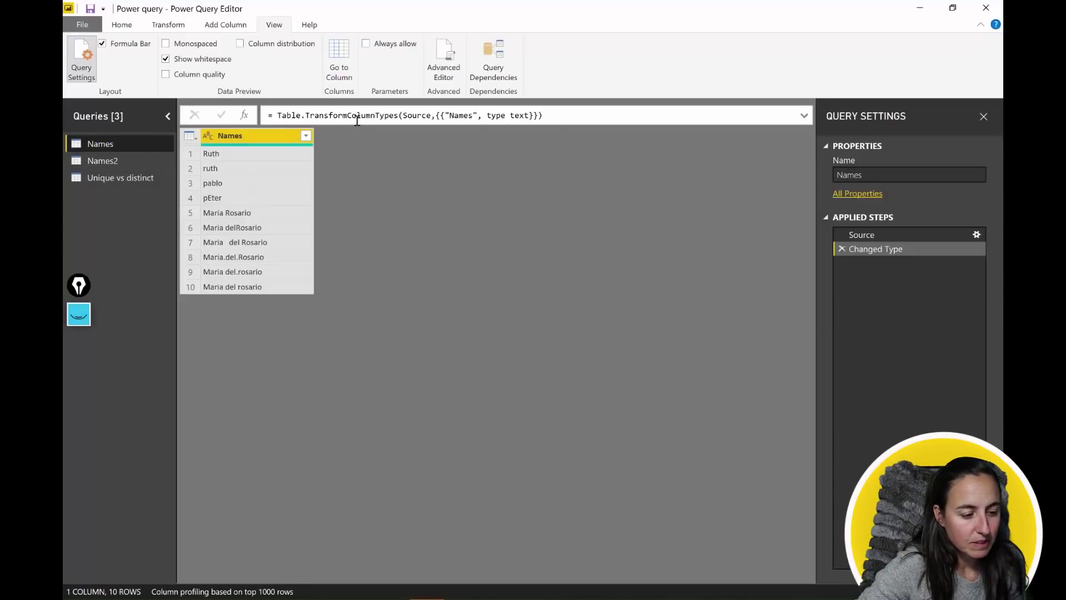
# Step: Merge Names with Names2 as an exact match on the Names and Names 2 columns
pyautogui.click(122, 24)
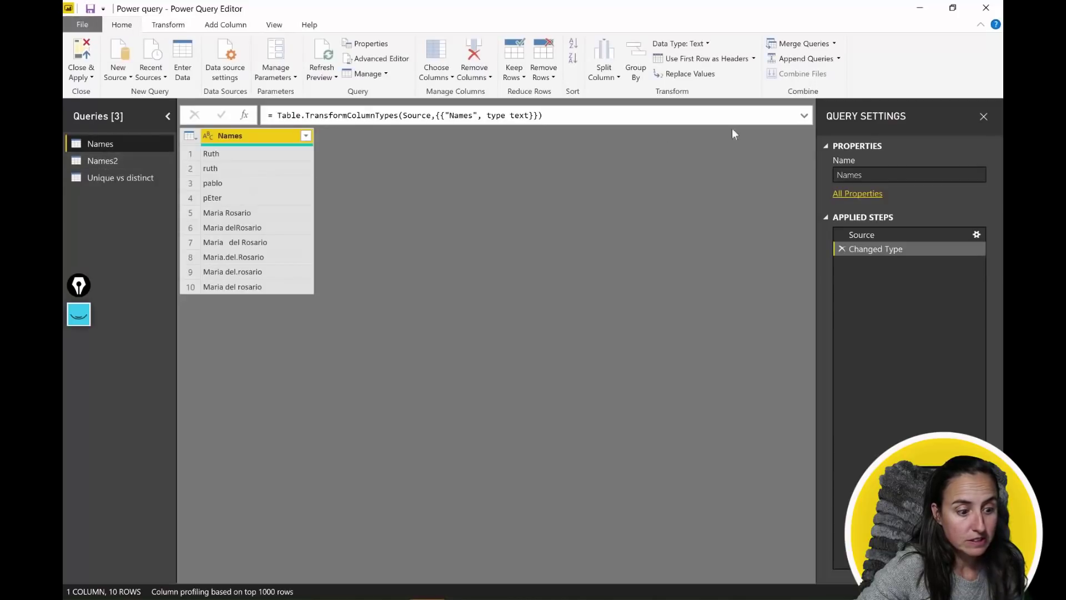
pyautogui.click(805, 43)
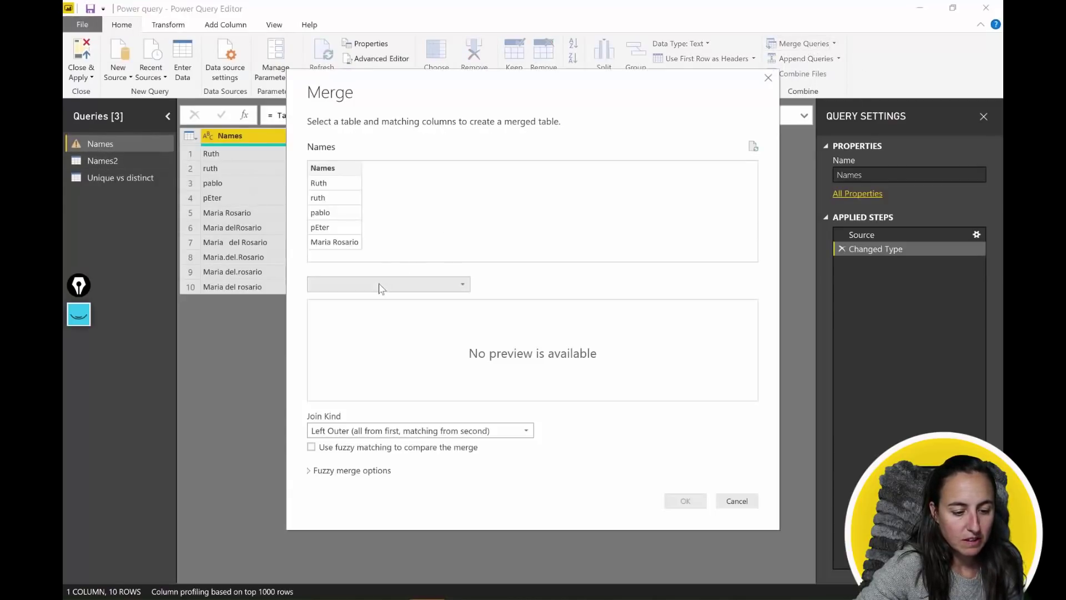
pyautogui.click(376, 285)
pyautogui.click(357, 316)
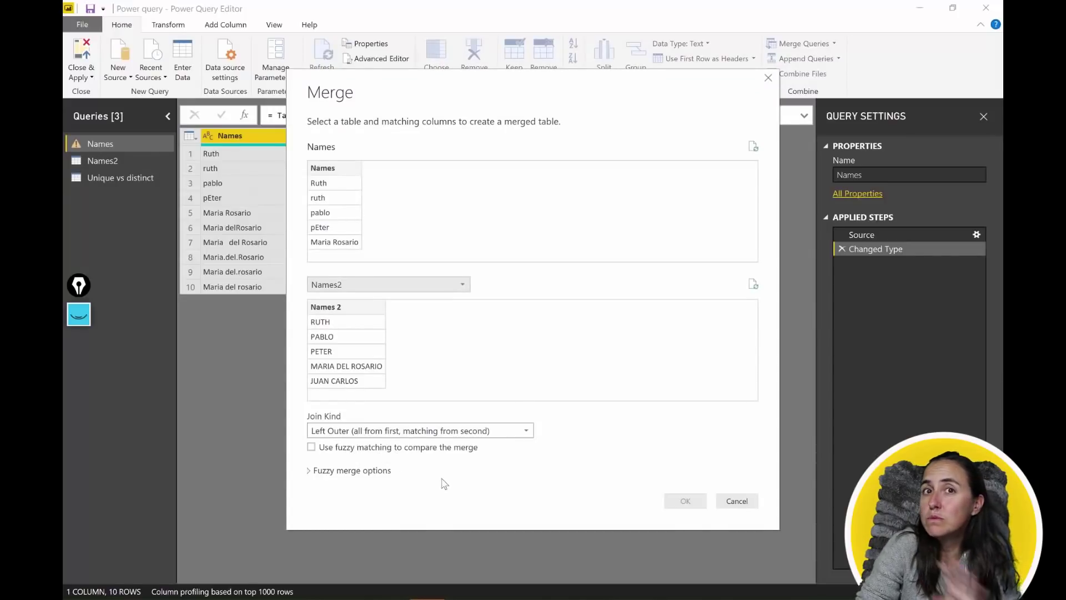
pyautogui.click(361, 308)
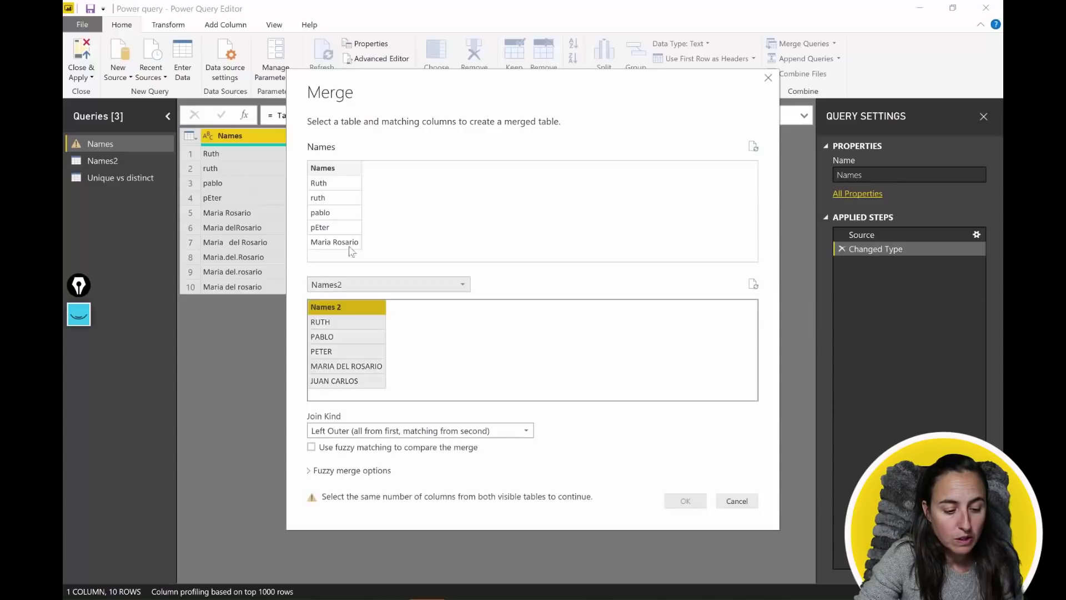
pyautogui.click(344, 244)
pyautogui.click(688, 502)
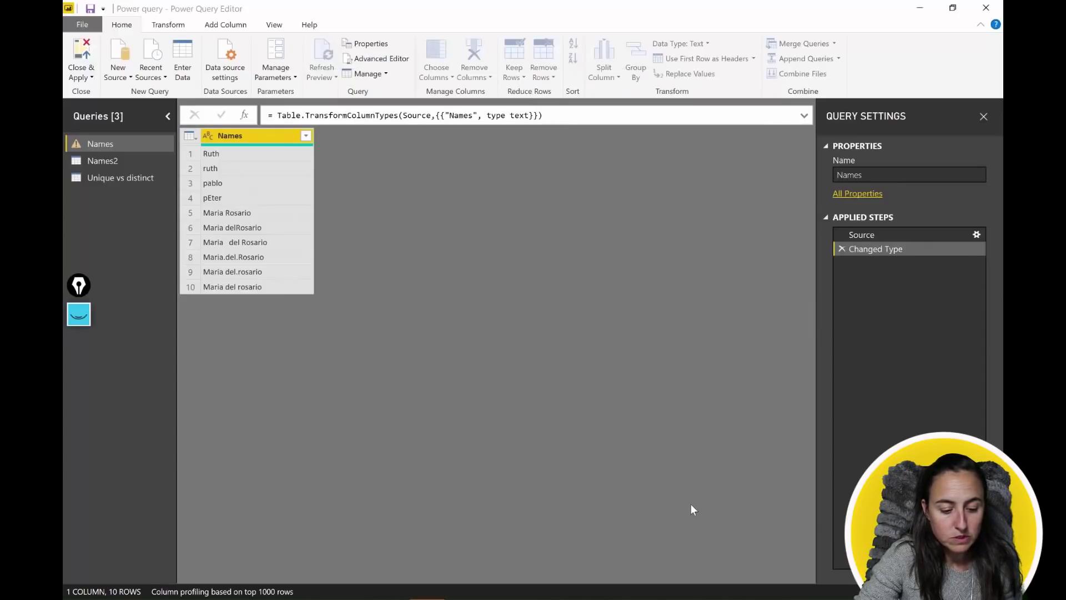
# Step: Expand Names 2 without a column prefix, getting all nulls, then compare against Names2
pyautogui.click(418, 135)
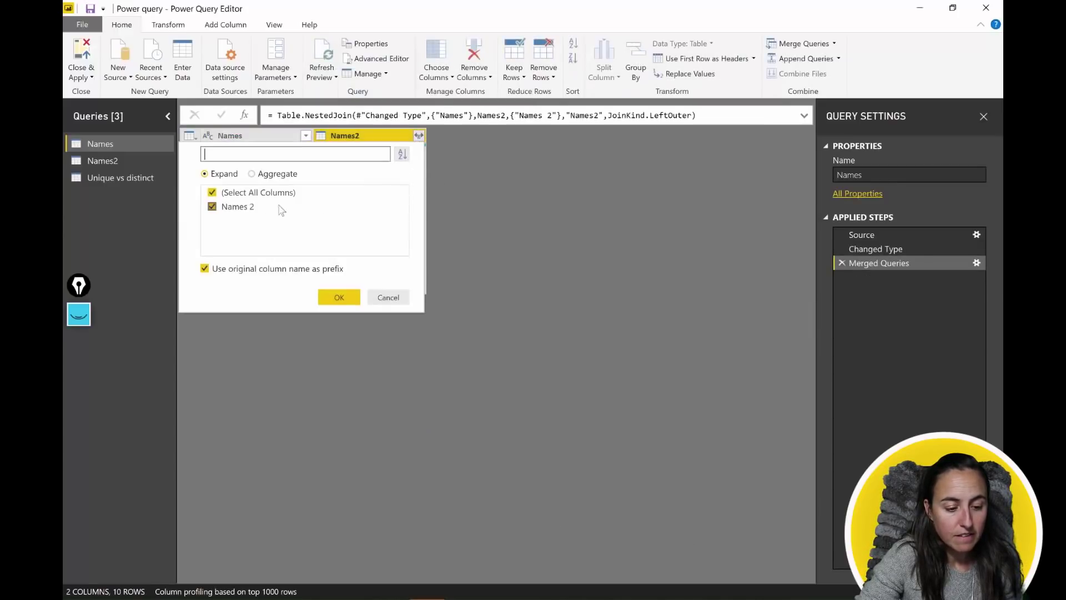
pyautogui.click(289, 269)
pyautogui.click(339, 297)
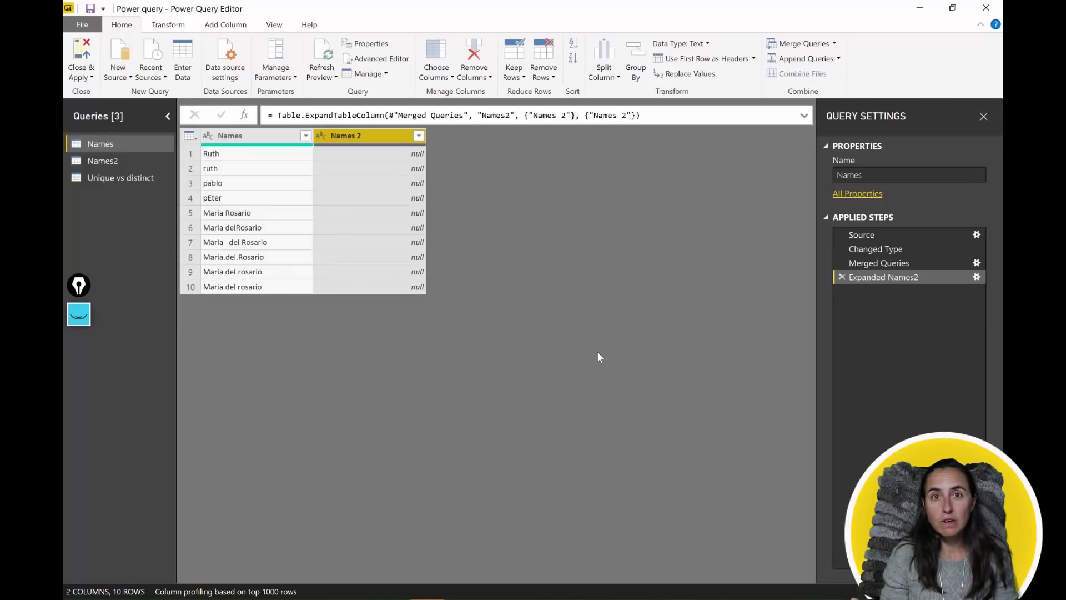
pyautogui.click(102, 159)
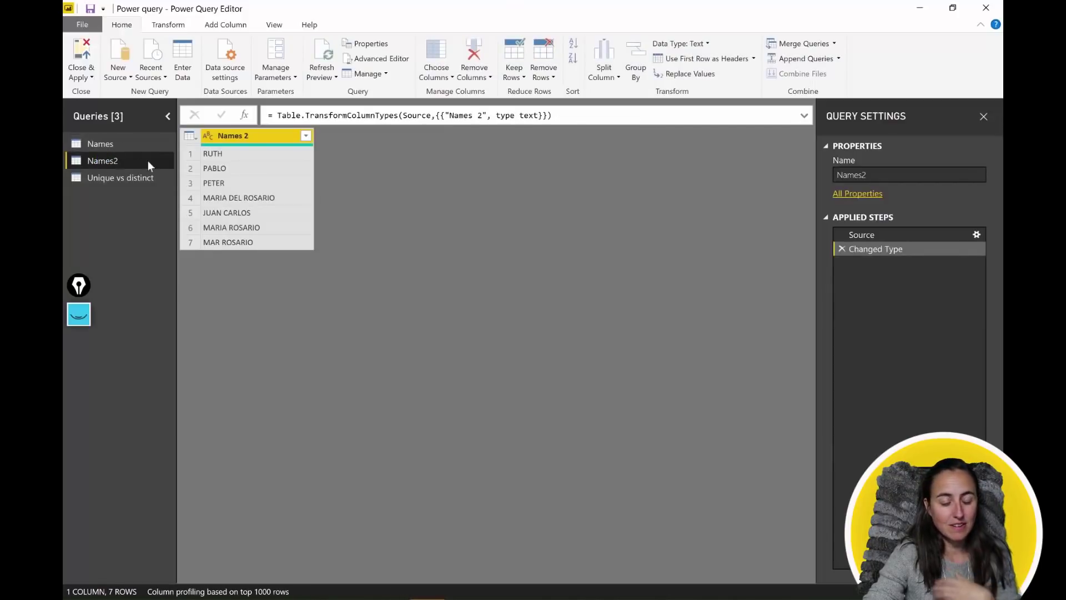
pyautogui.click(151, 144)
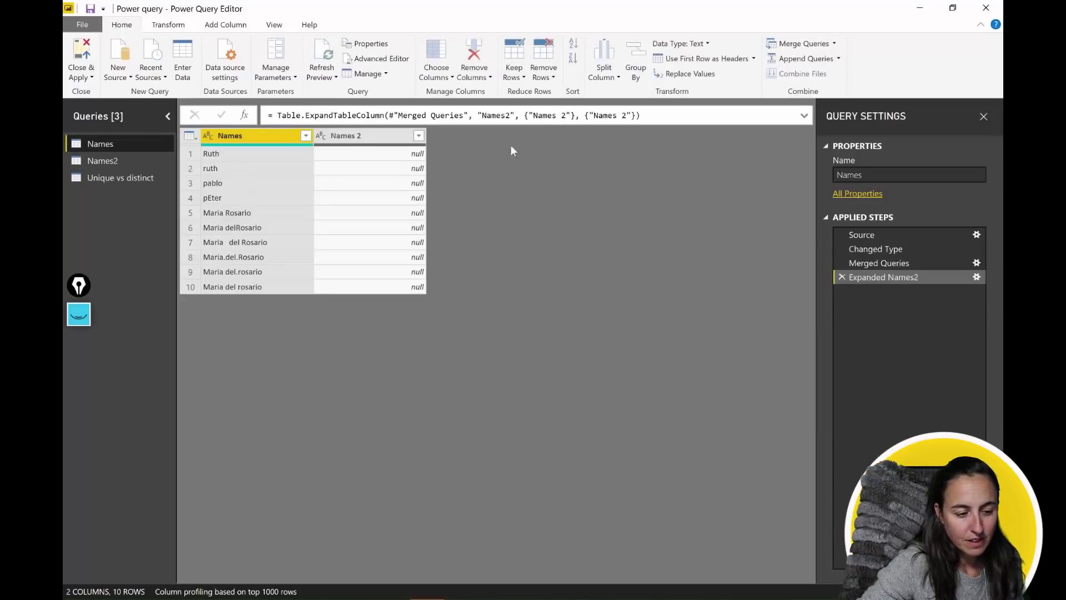
pyautogui.click(818, 45)
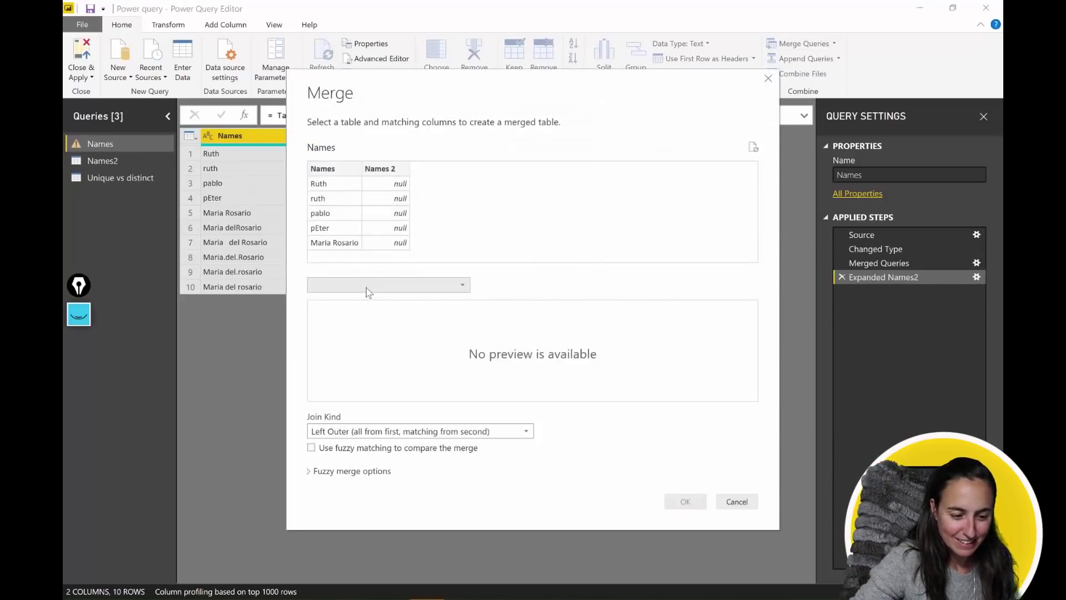
# Step: Match Names to Names2's Names 2 column with fuzzy matching on and its options expanded
pyautogui.click(366, 285)
pyautogui.click(360, 312)
pyautogui.click(348, 227)
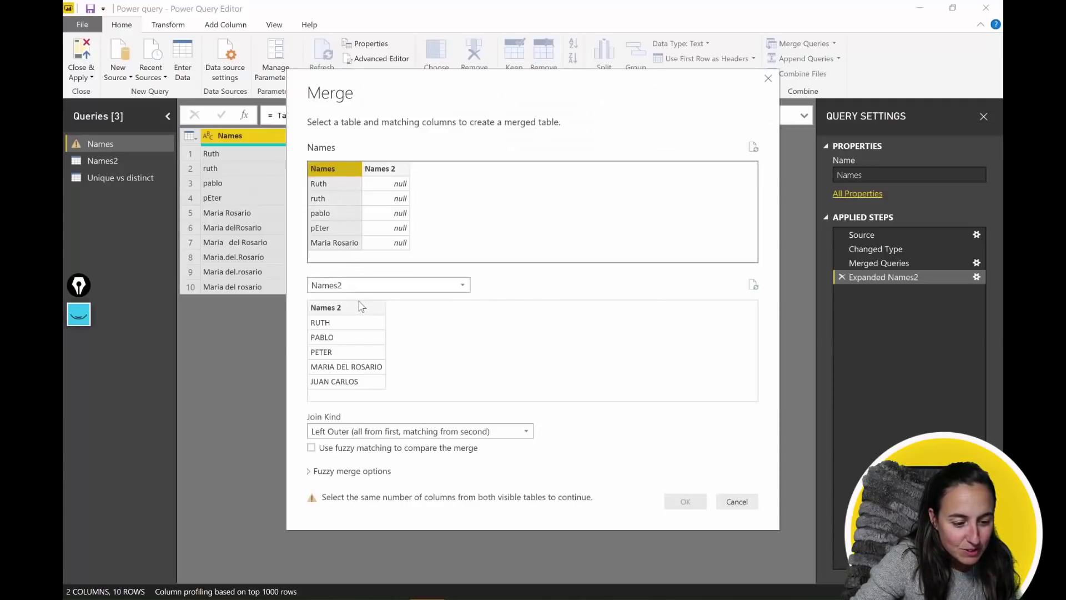
pyautogui.click(360, 307)
pyautogui.click(360, 448)
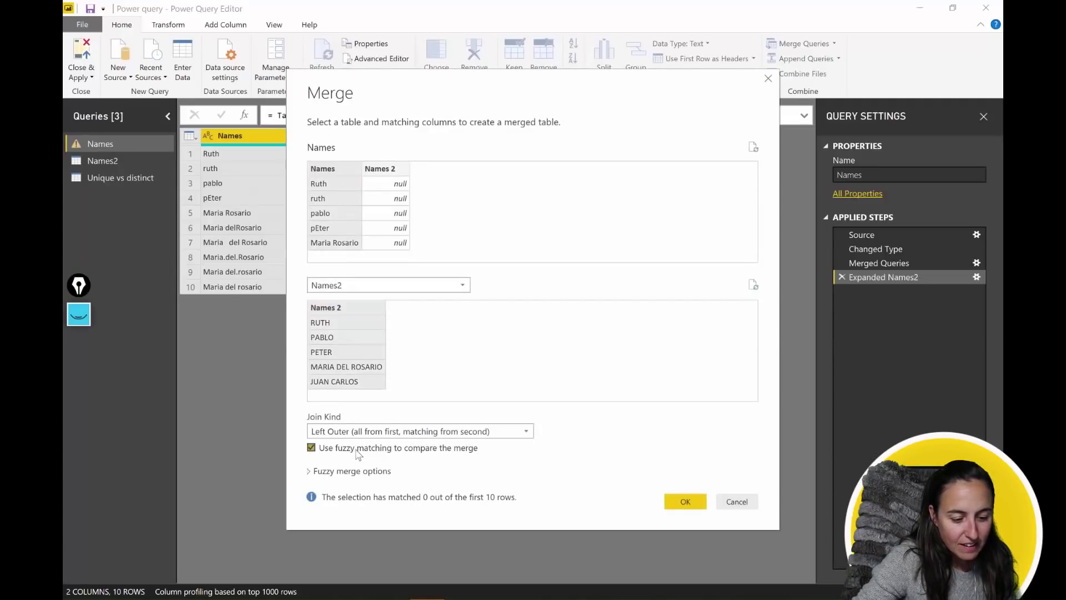
pyautogui.moveTo(455, 98); pyautogui.dragTo(424, 34)
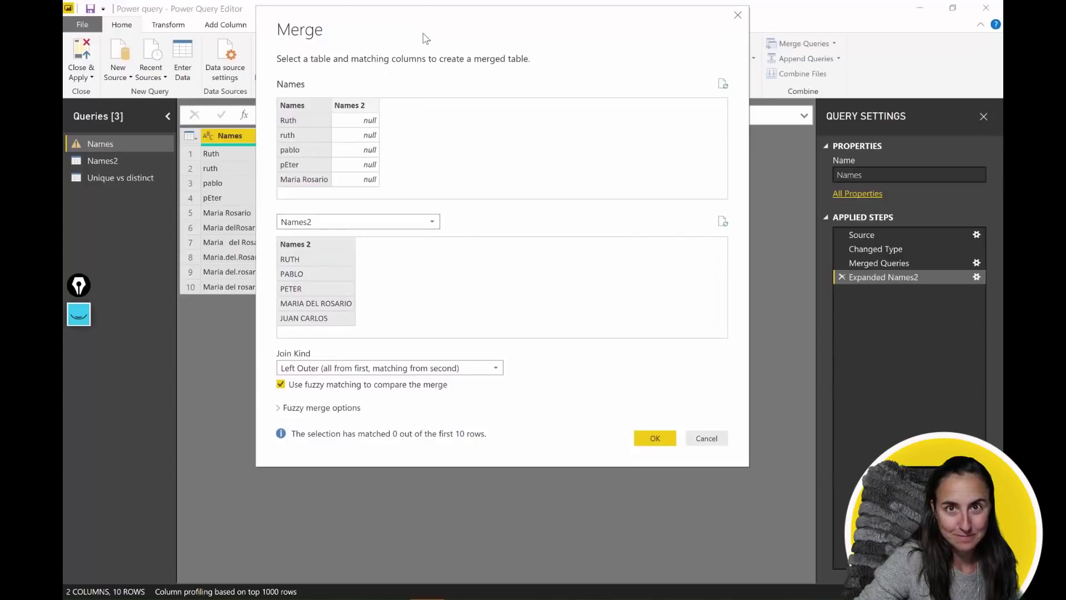
pyautogui.click(314, 411)
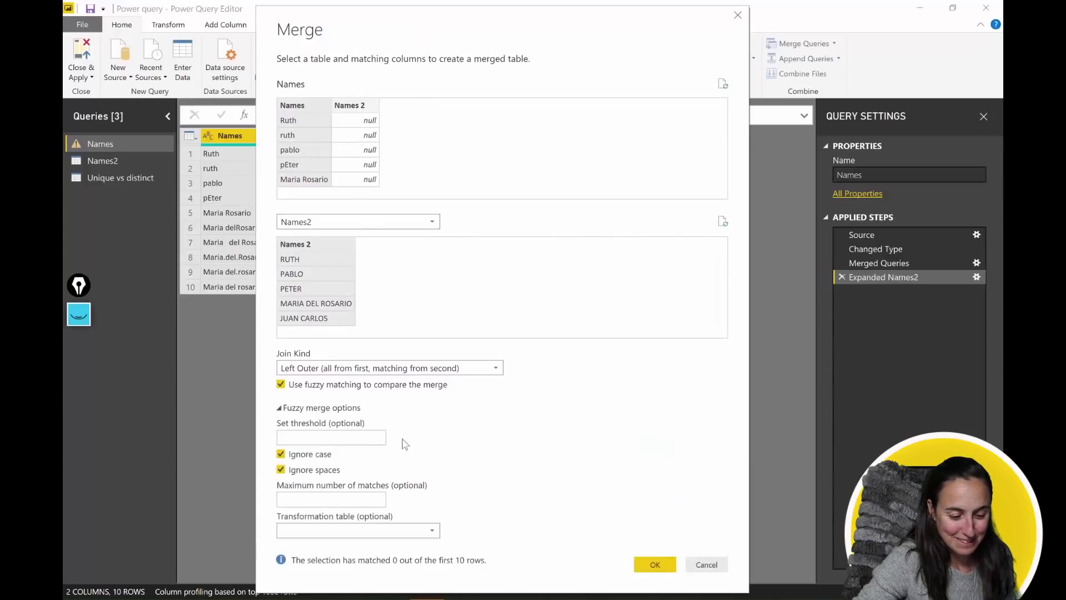
pyautogui.click(357, 437)
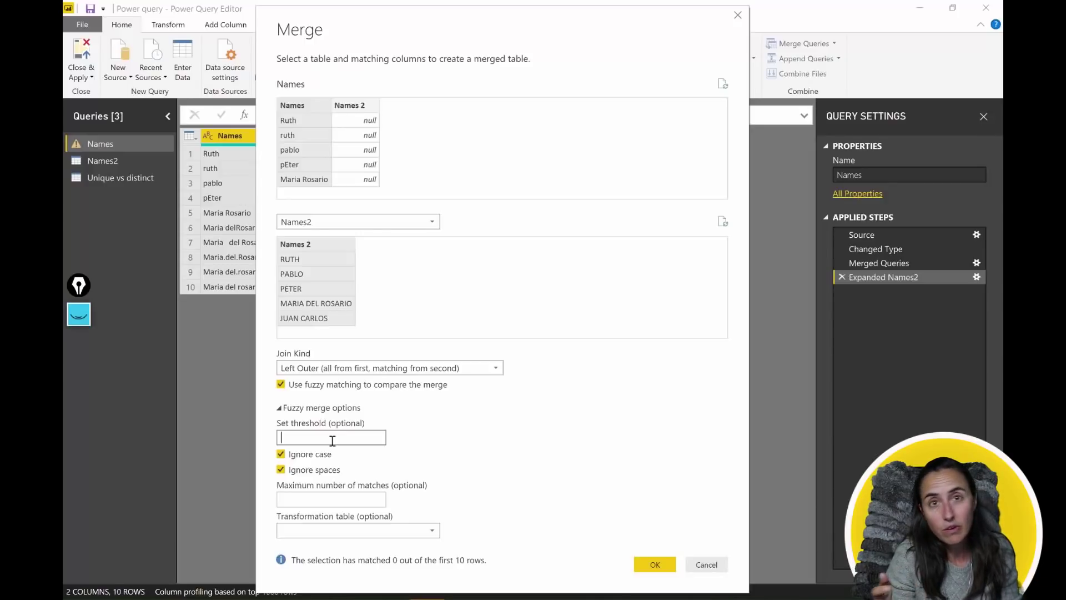
# Step: Apply the fuzzy merge with similarity threshold 0.8 and maximum 1 match
pyautogui.write('0')
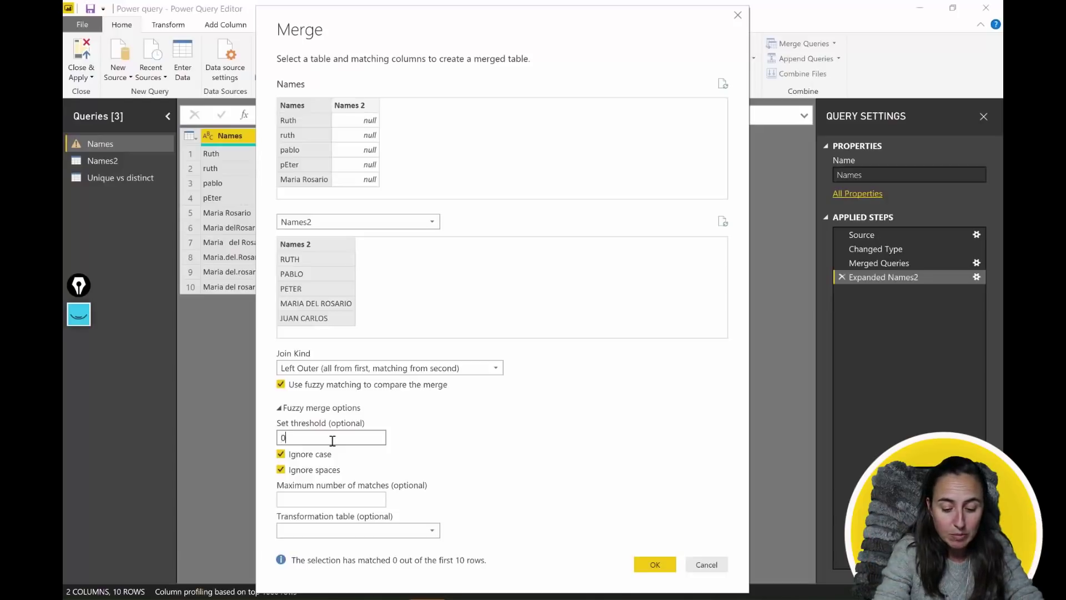
pyautogui.write('.8')
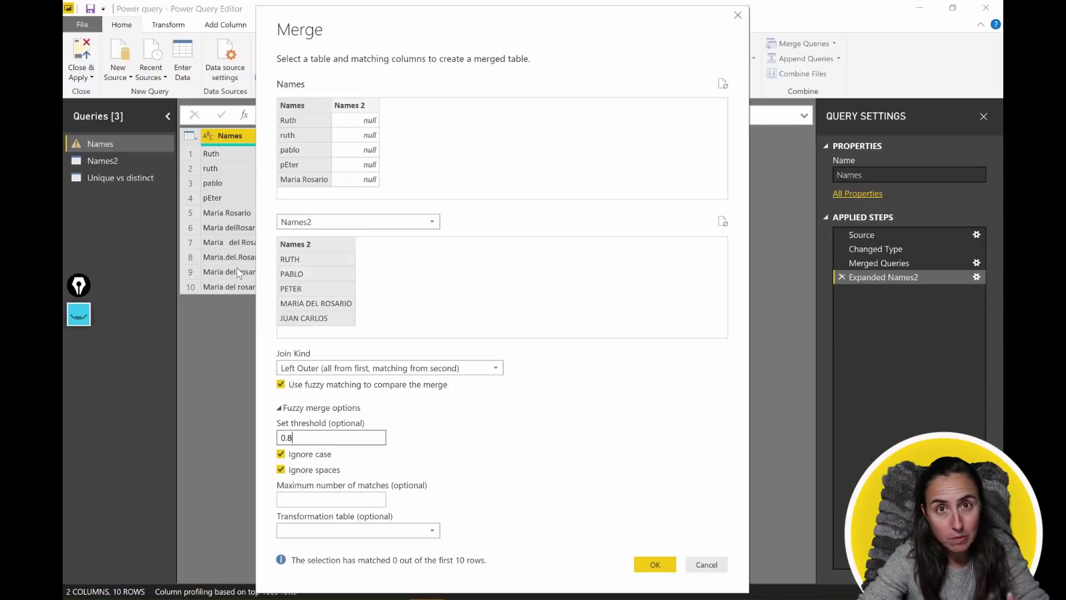
pyautogui.click(355, 497)
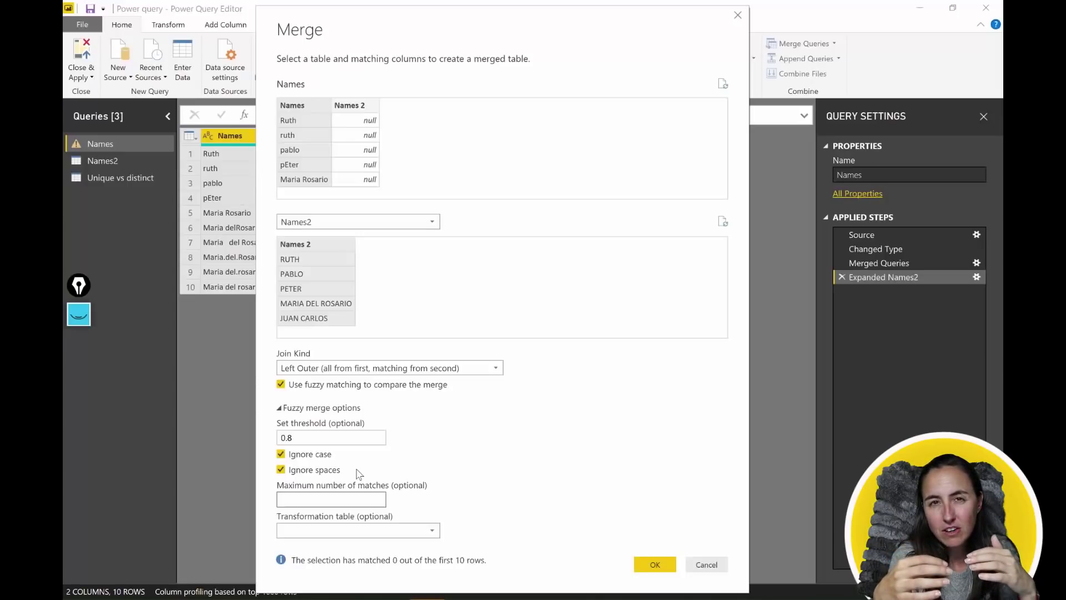
pyautogui.write('1')
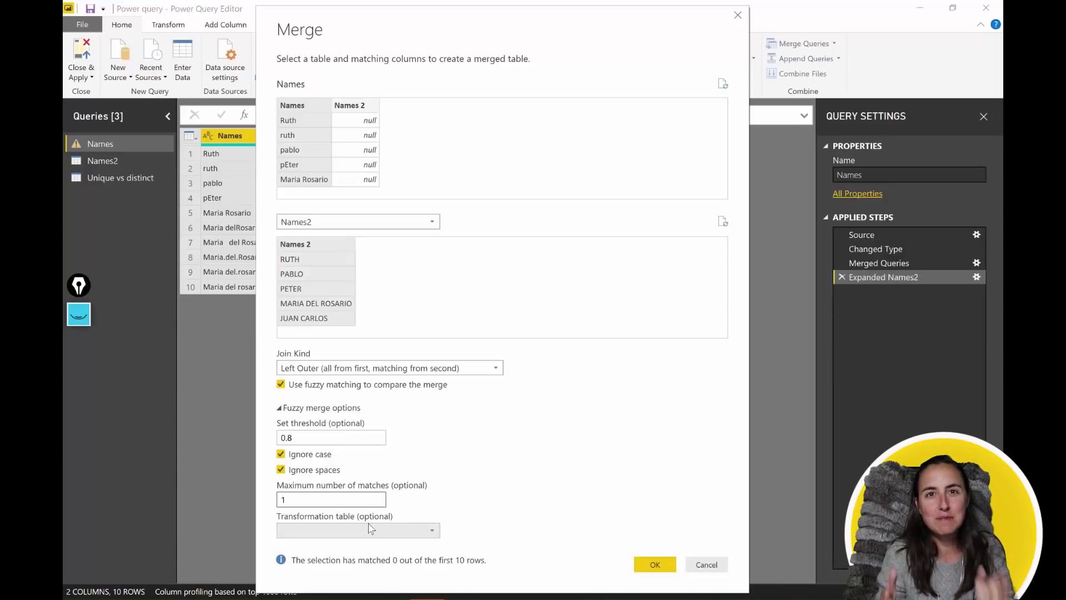
pyautogui.click(658, 567)
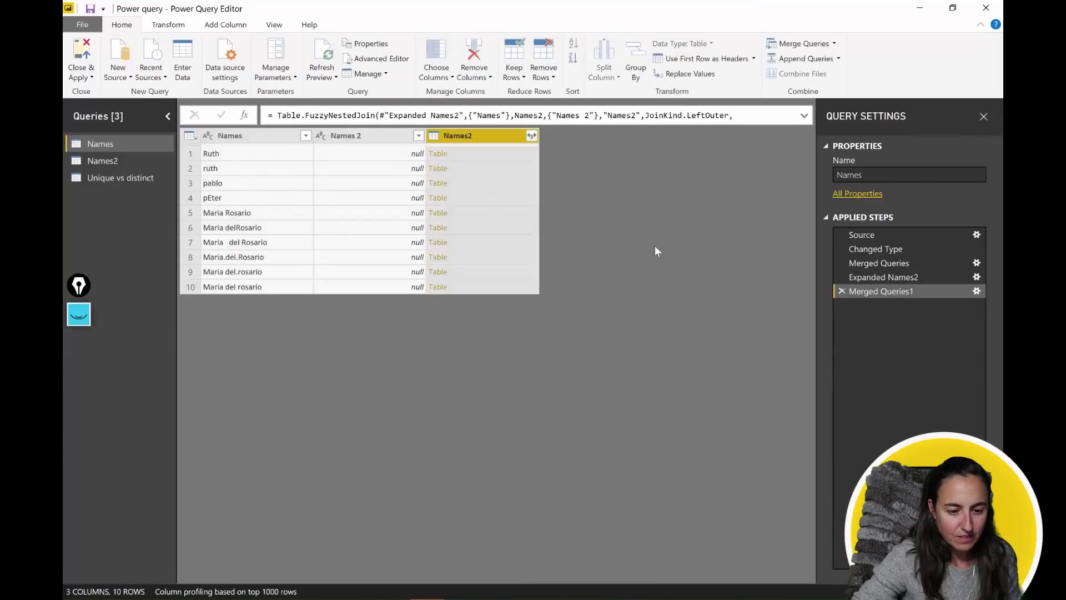
# Step: Expand the Names2 table column's Names 2 field into a Names 2.1 column
pyautogui.click(531, 136)
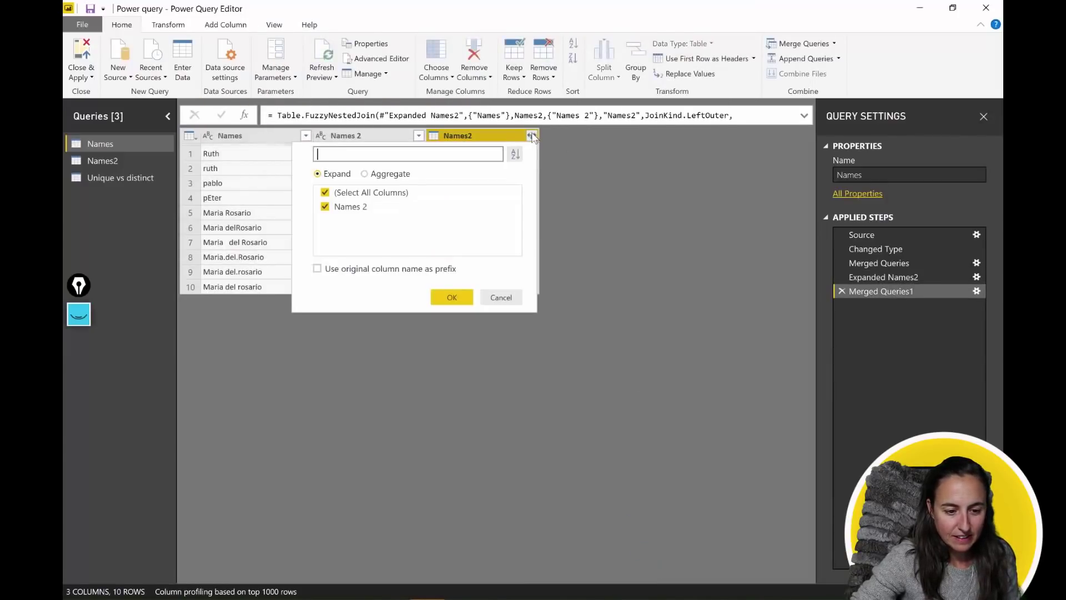
pyautogui.click(452, 297)
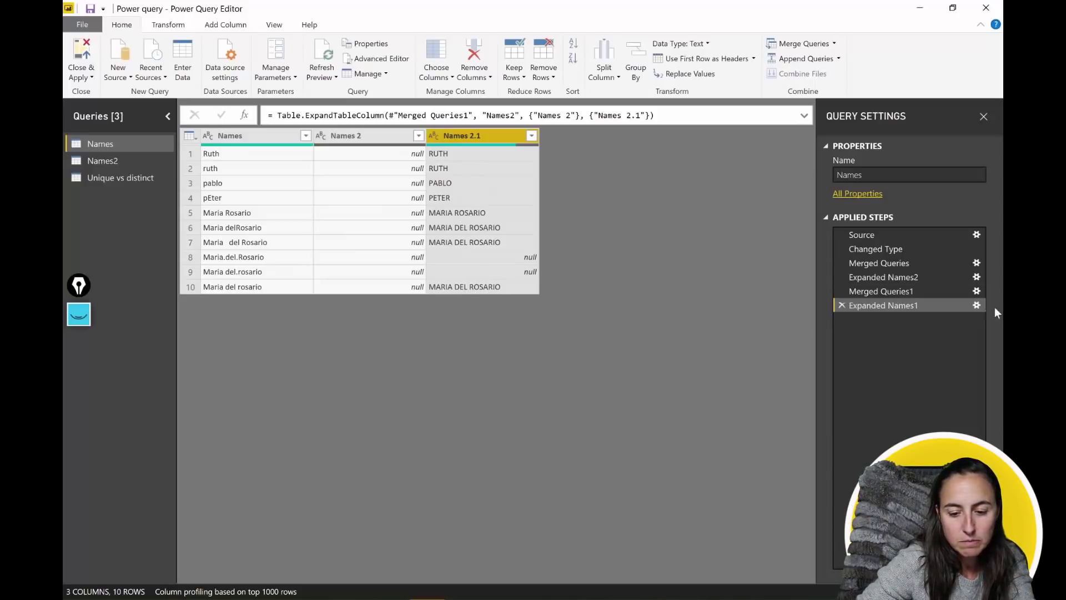
# Step: Change the Merged Queries1 fuzzy maximum matches to 2 and view the Expanded Names1 result
pyautogui.click(977, 292)
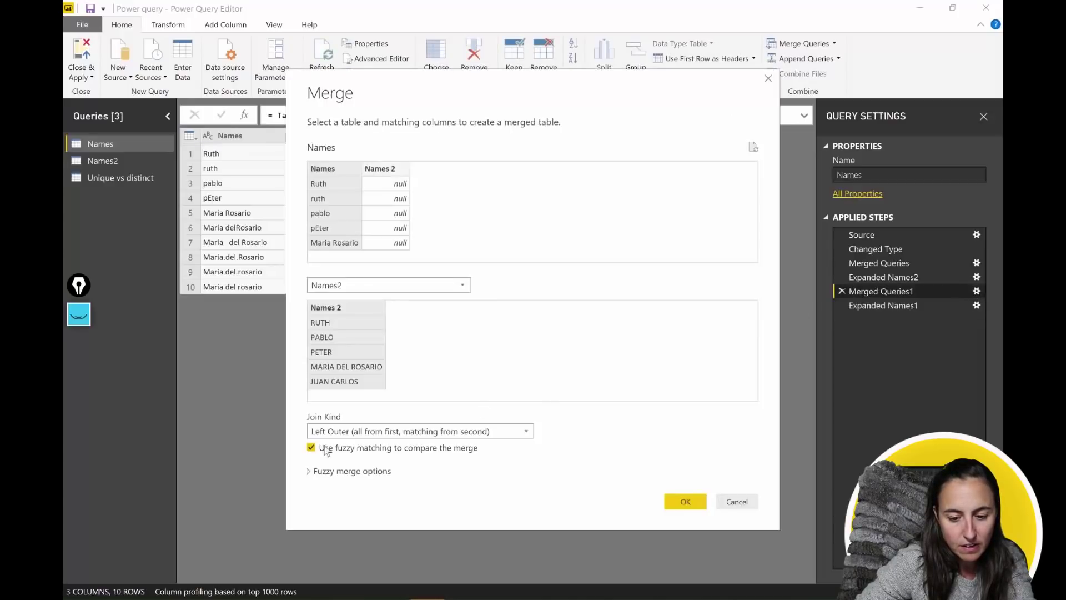
pyautogui.click(343, 471)
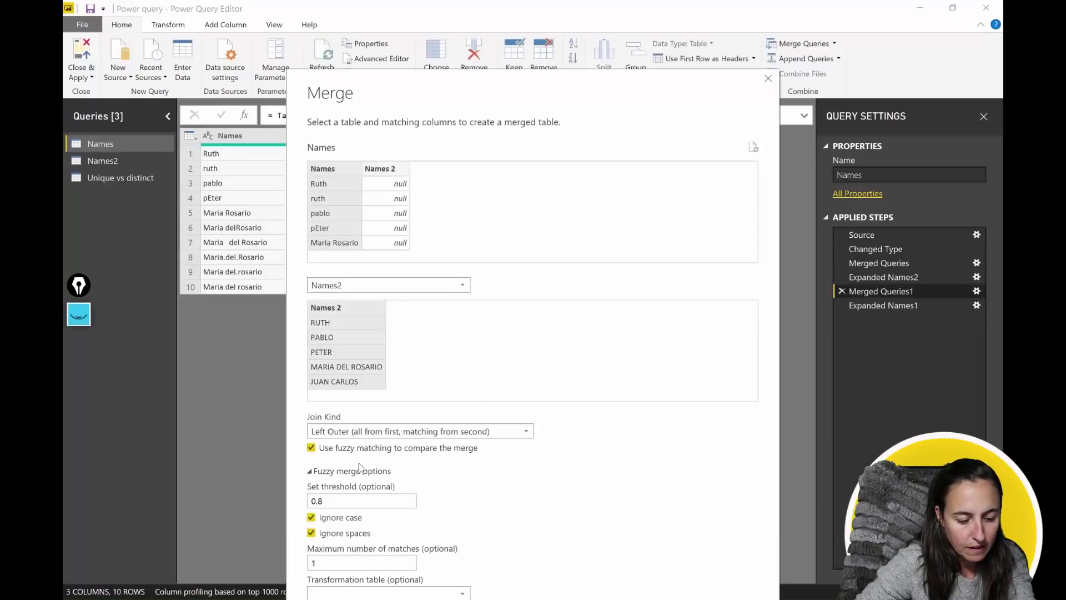
pyautogui.doubleClick(314, 563)
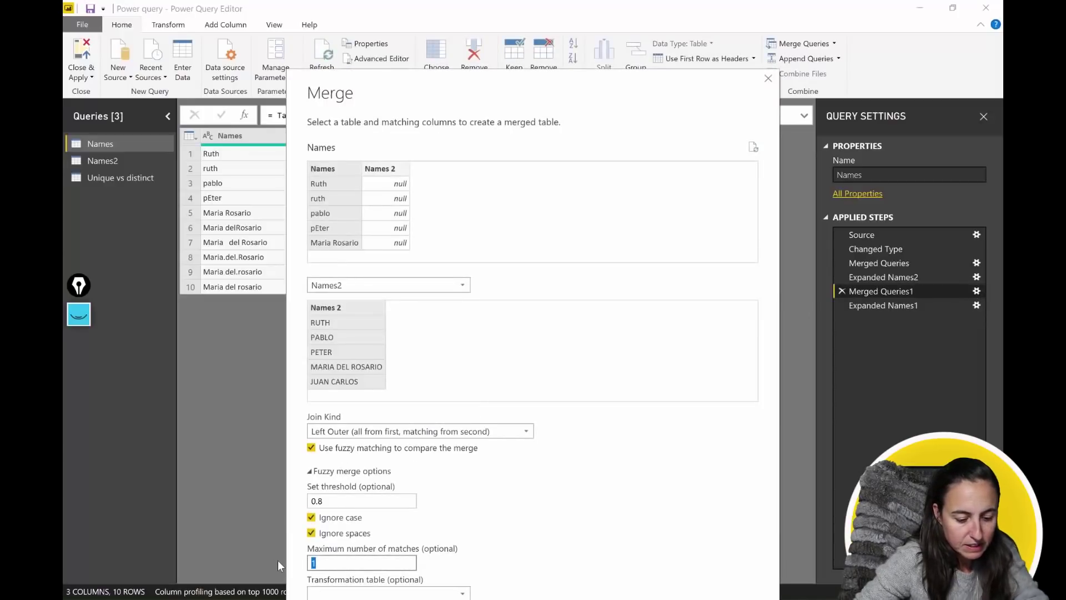
pyautogui.write('2')
pyautogui.press('Return')
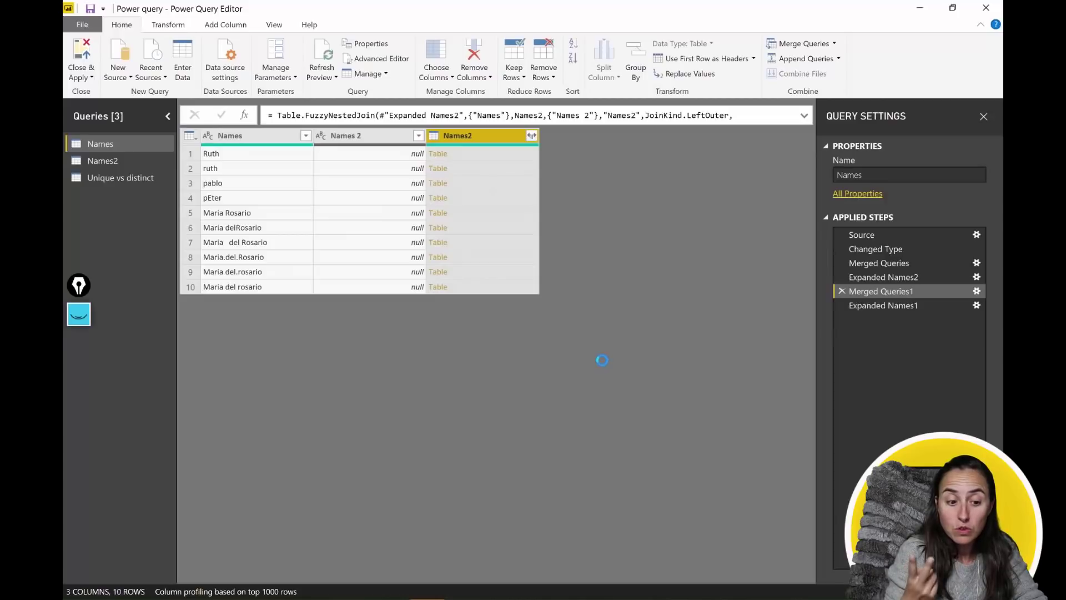
pyautogui.click(869, 306)
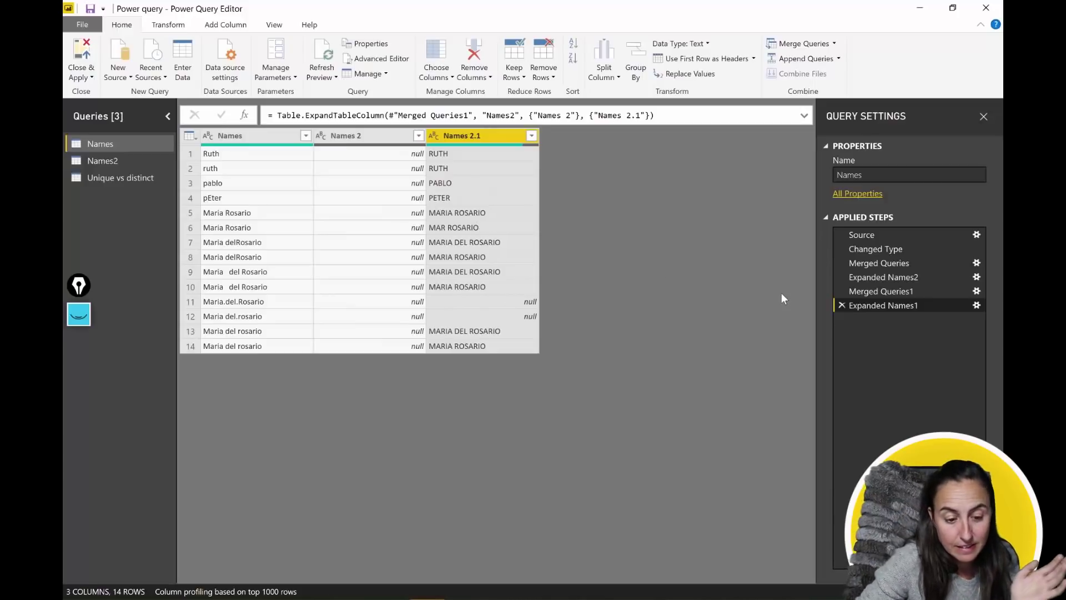
# Step: Raise the fuzzy maximum matches to 3 and check the 18-row expanded result
pyautogui.click(977, 305)
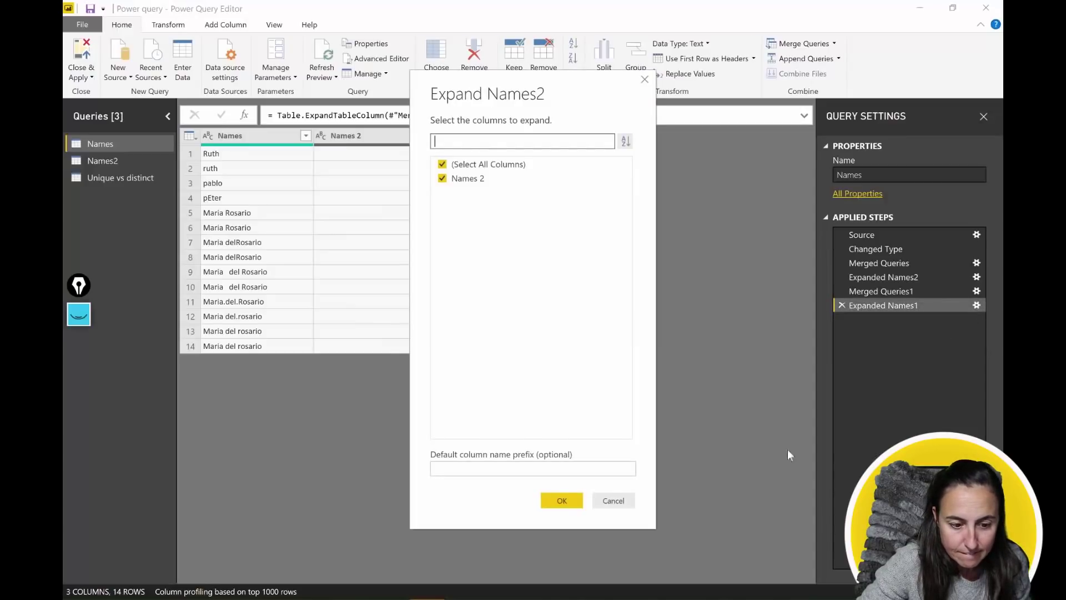
pyautogui.click(614, 500)
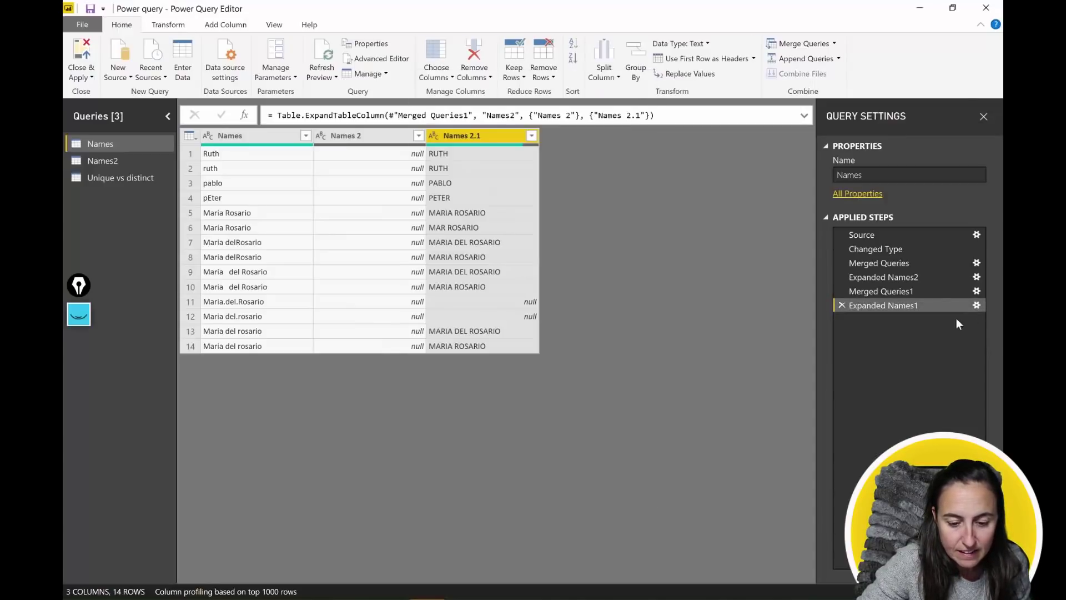
pyautogui.click(975, 292)
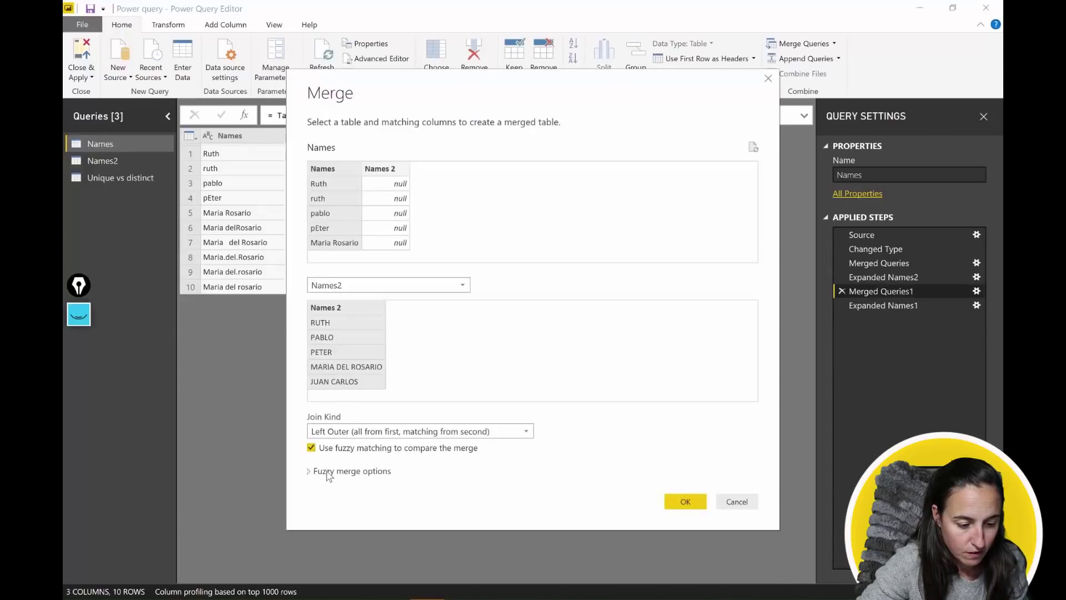
pyautogui.click(329, 471)
pyautogui.click(360, 562)
pyautogui.write('2')
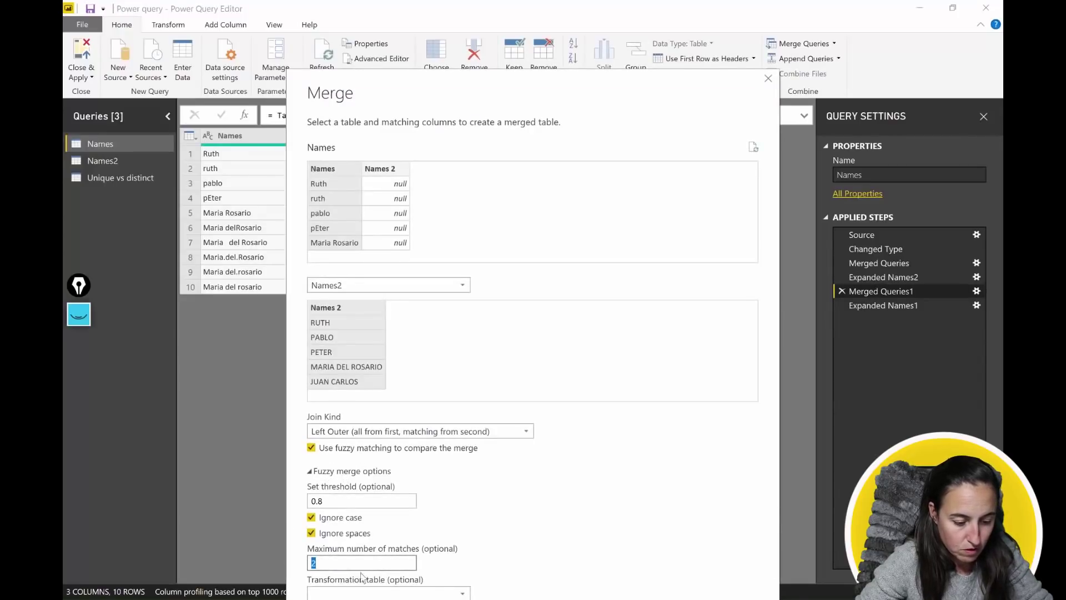
pyautogui.write('3')
pyautogui.press('Return')
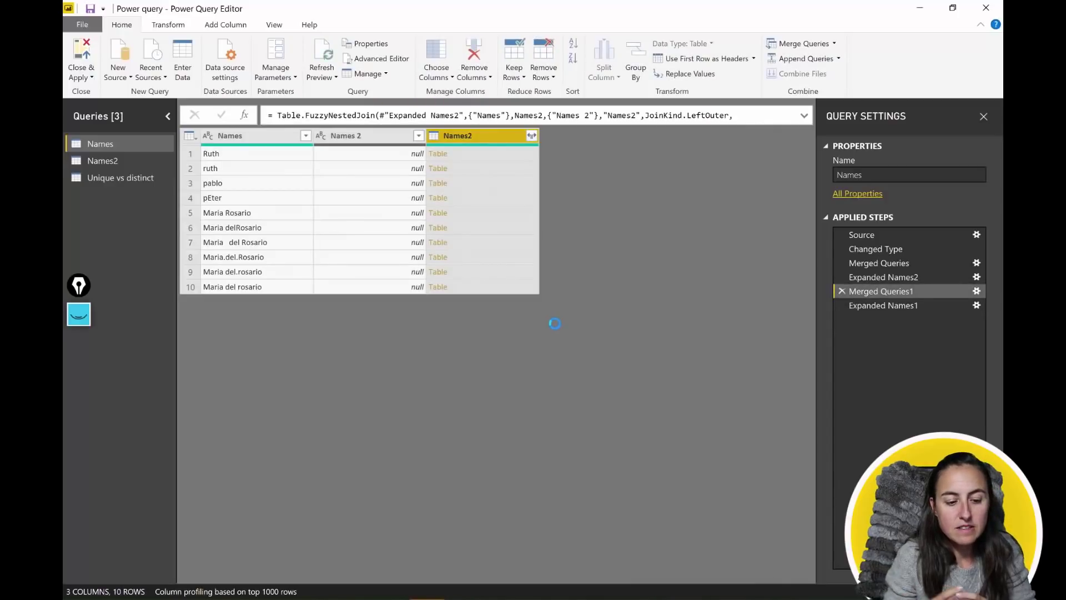
pyautogui.click(879, 305)
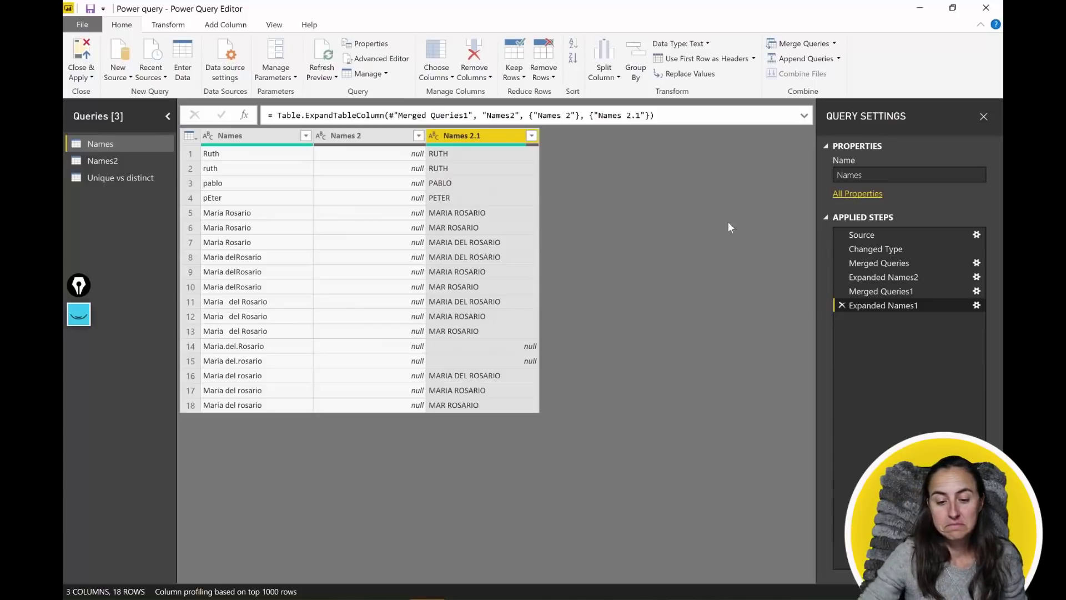
# Step: Change the Merged Queries1 fuzzy merge to a maximum of 1 match, then recheck the Expanded Names1 step
pyautogui.click(975, 291)
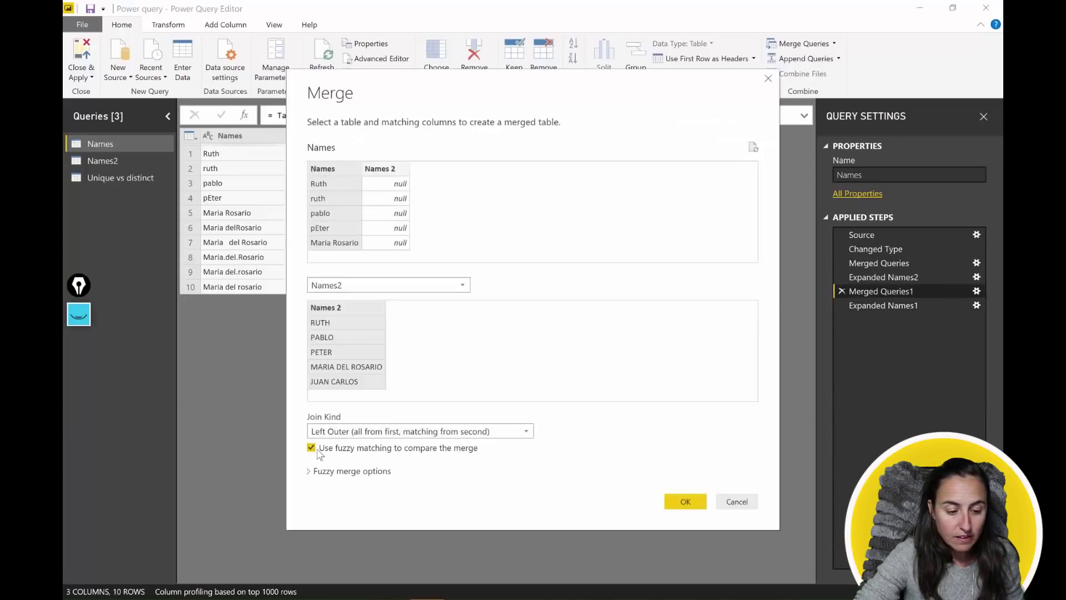
pyautogui.click(319, 471)
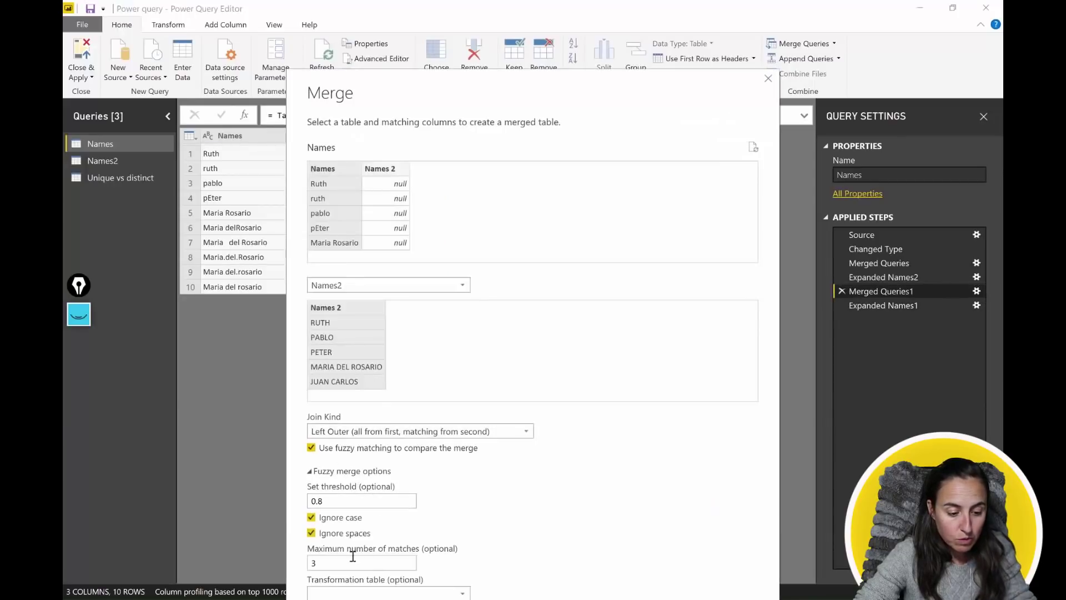
pyautogui.write('1')
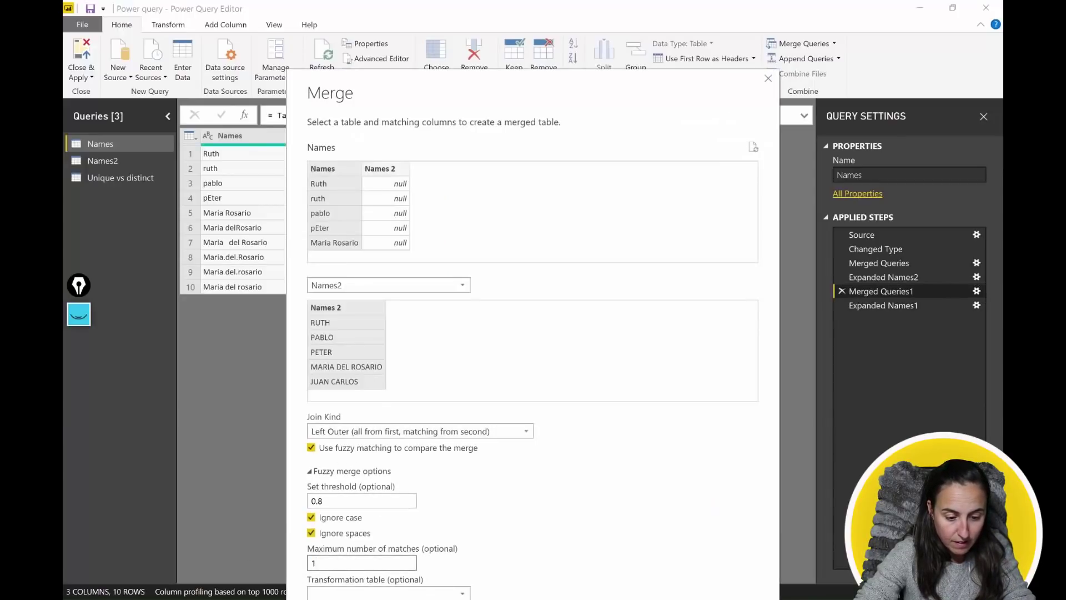
pyautogui.press('Return')
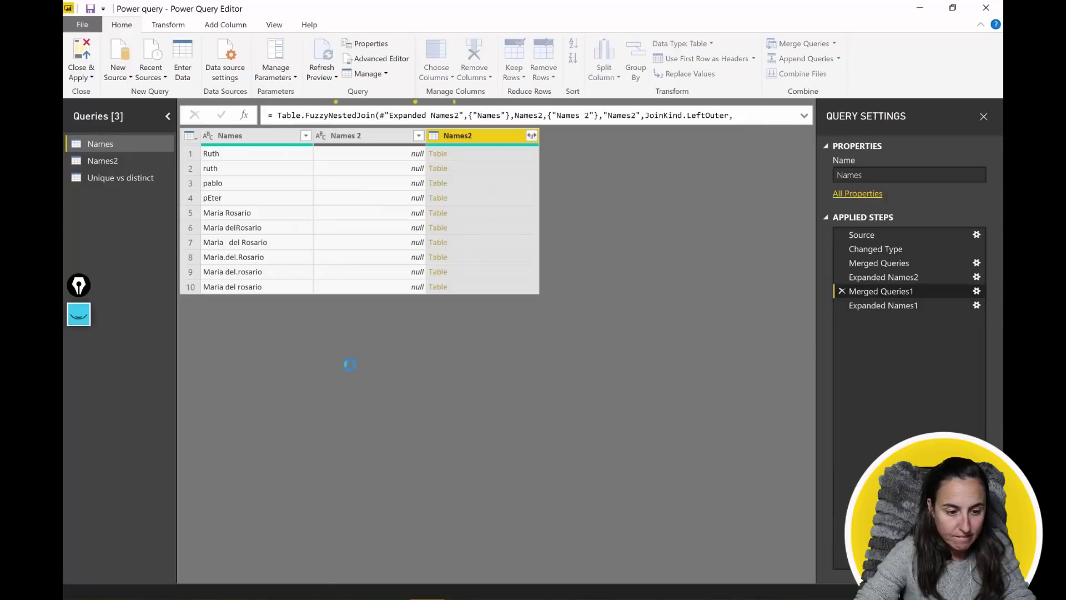
pyautogui.click(884, 305)
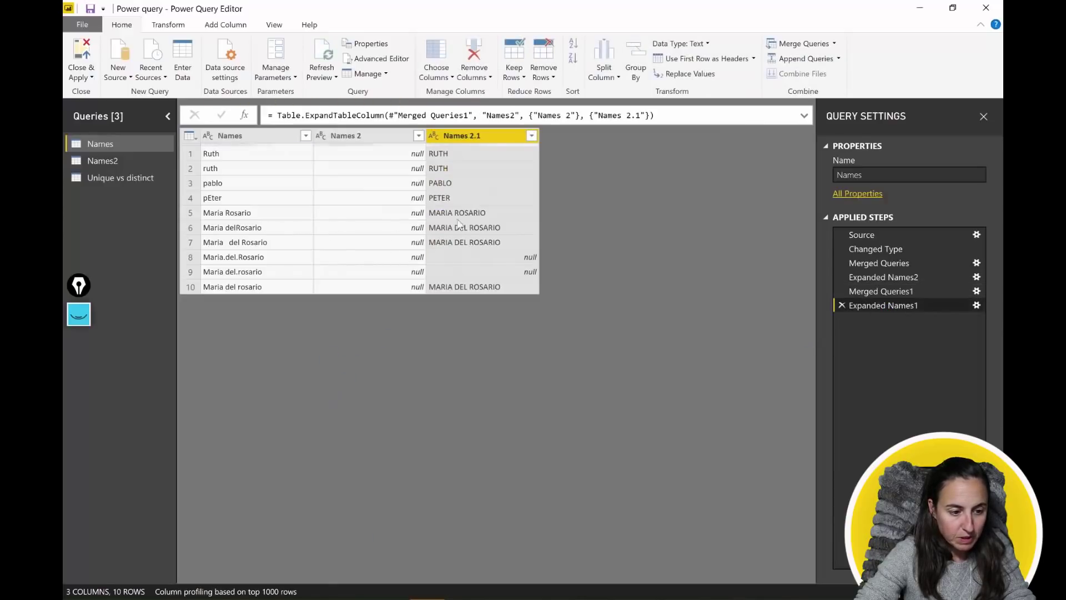